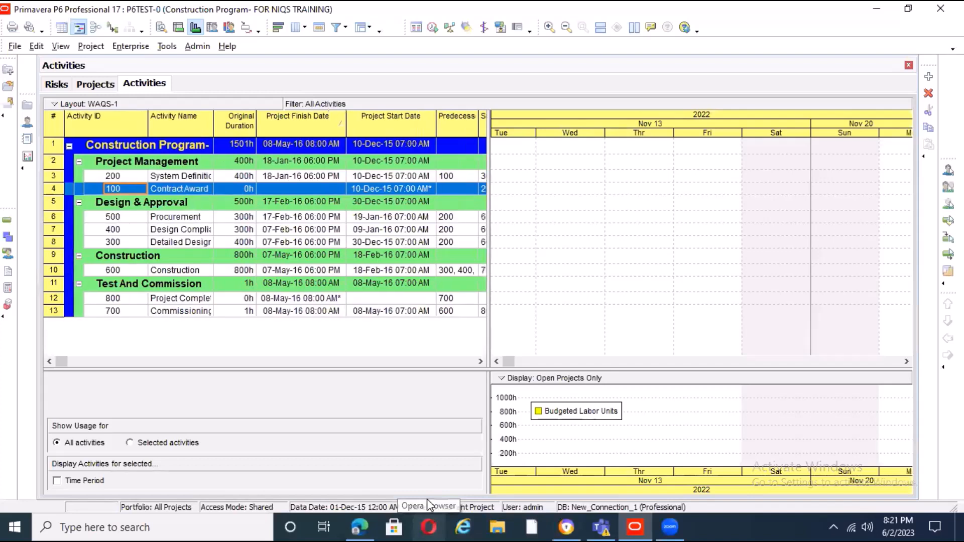
Widen the activity table and its Activity Name column, and narrow the Activity ID column.
{"action": "left_click_drag", "start_coordinate": [487, 343], "coordinate": [647, 347]}
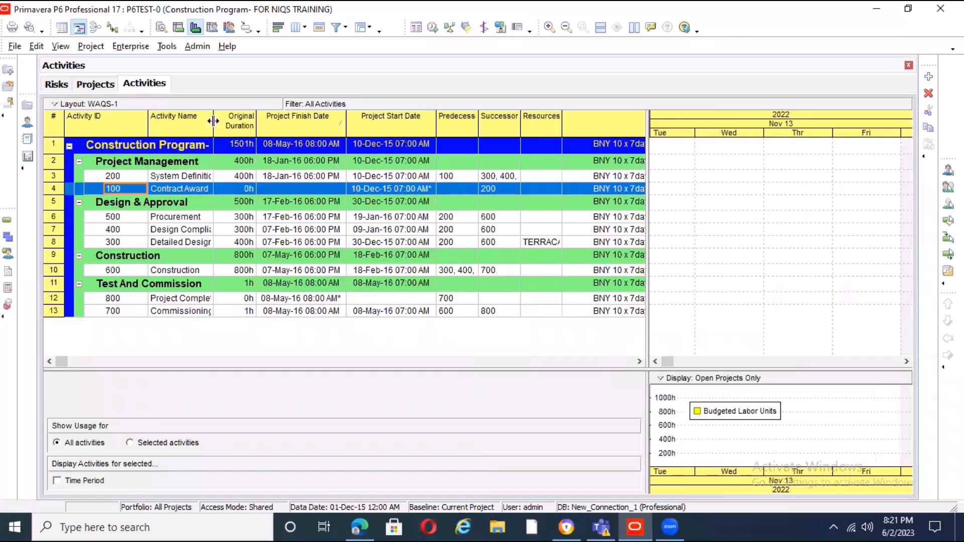
{"action": "left_click_drag", "start_coordinate": [215, 121], "coordinate": [280, 131]}
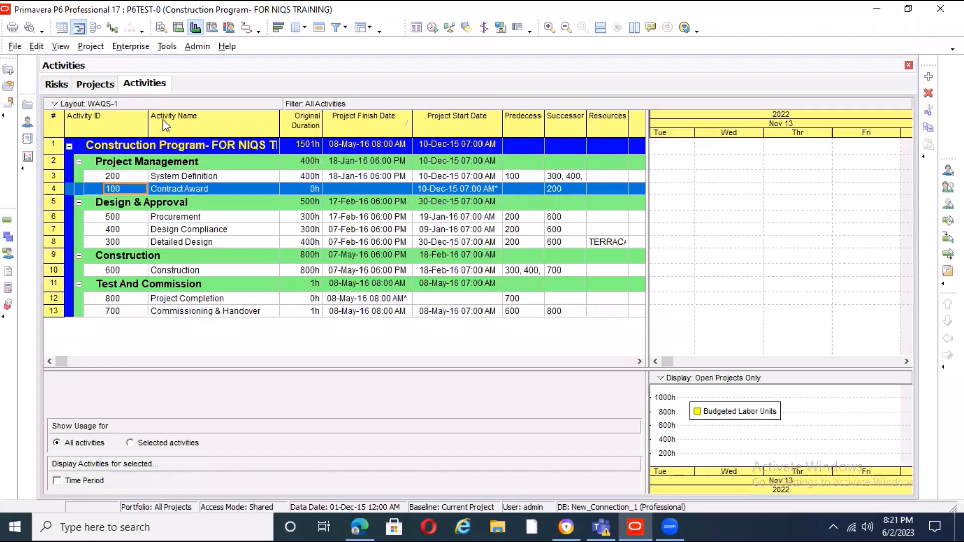
{"action": "left_click_drag", "start_coordinate": [146, 124], "coordinate": [129, 125]}
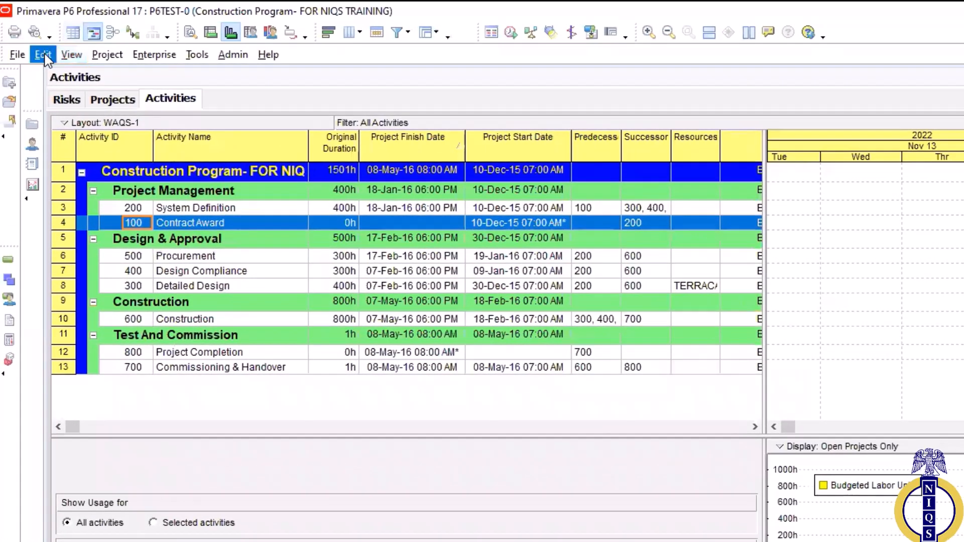
Examine the currencies available for viewing monetary values in the user preferences, without changing the selection.
{"action": "left_click", "coordinate": [36, 46]}
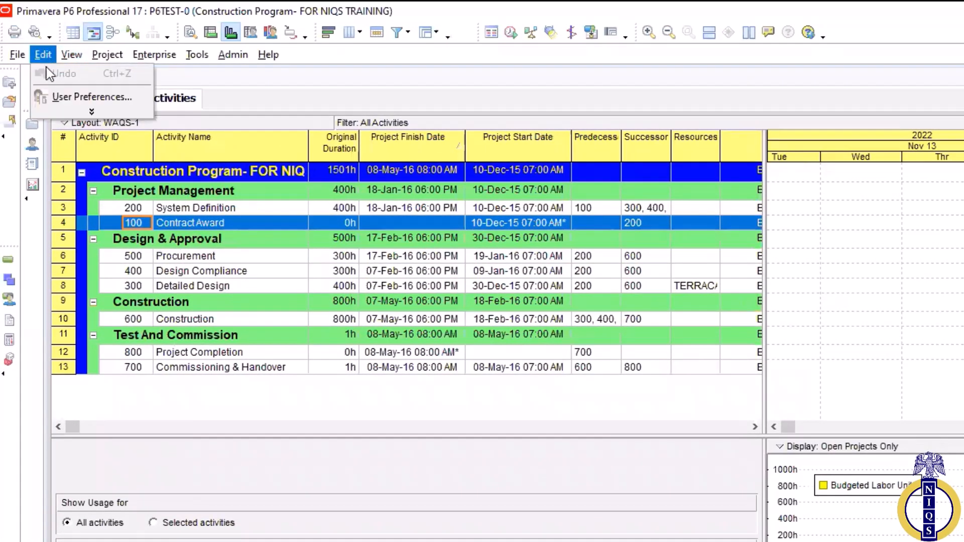
{"action": "left_click", "coordinate": [83, 98]}
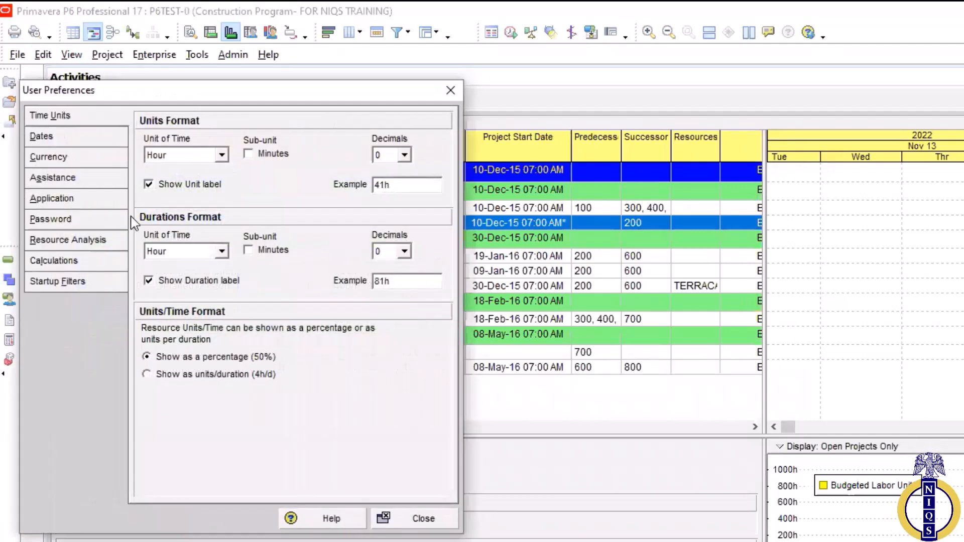
{"action": "left_click", "coordinate": [68, 156]}
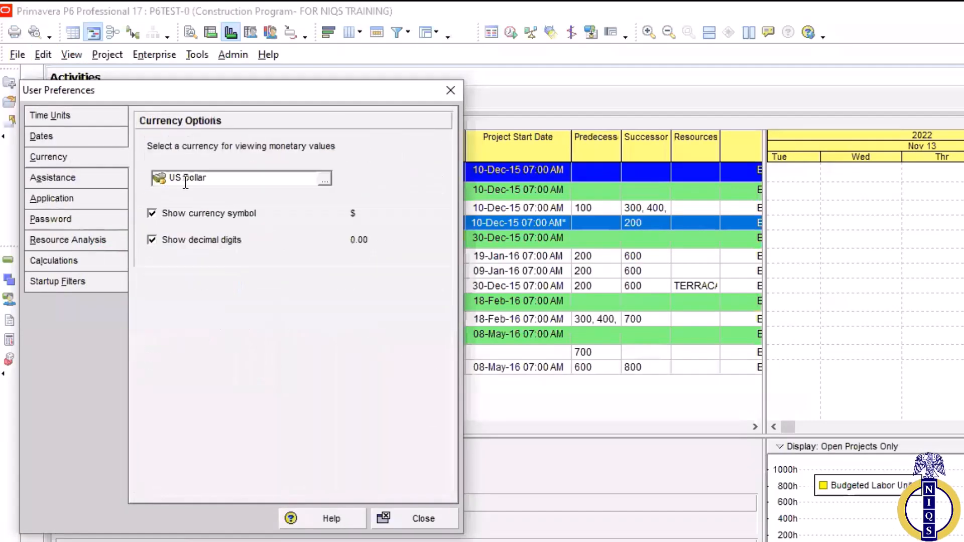
{"action": "left_click", "coordinate": [324, 180]}
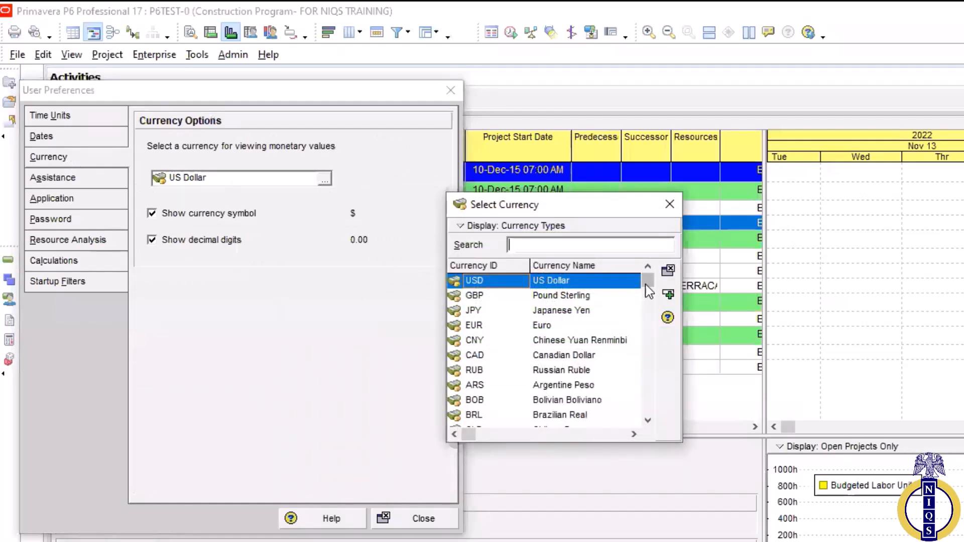
{"action": "left_click_drag", "start_coordinate": [648, 291], "coordinate": [639, 410]}
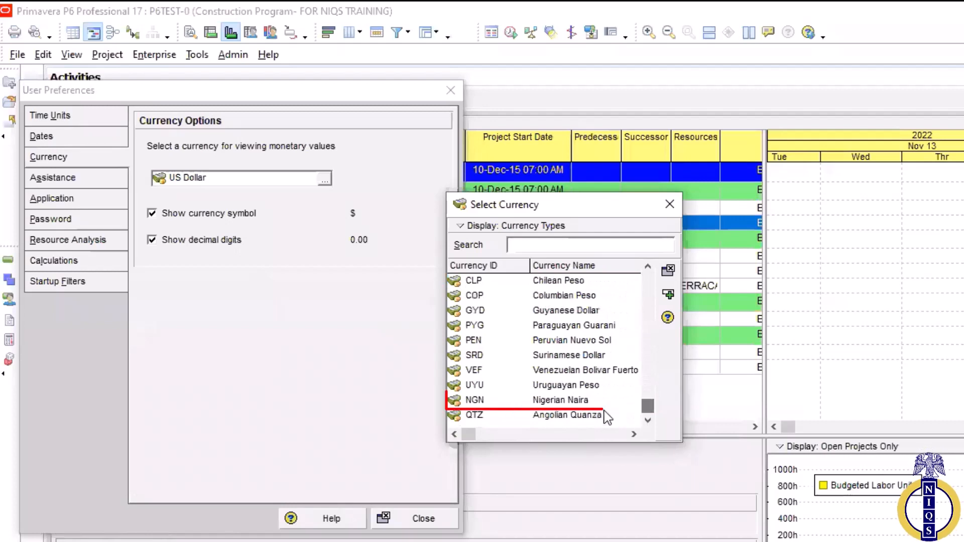
{"action": "left_click", "coordinate": [670, 208]}
{"action": "left_click", "coordinate": [449, 88]}
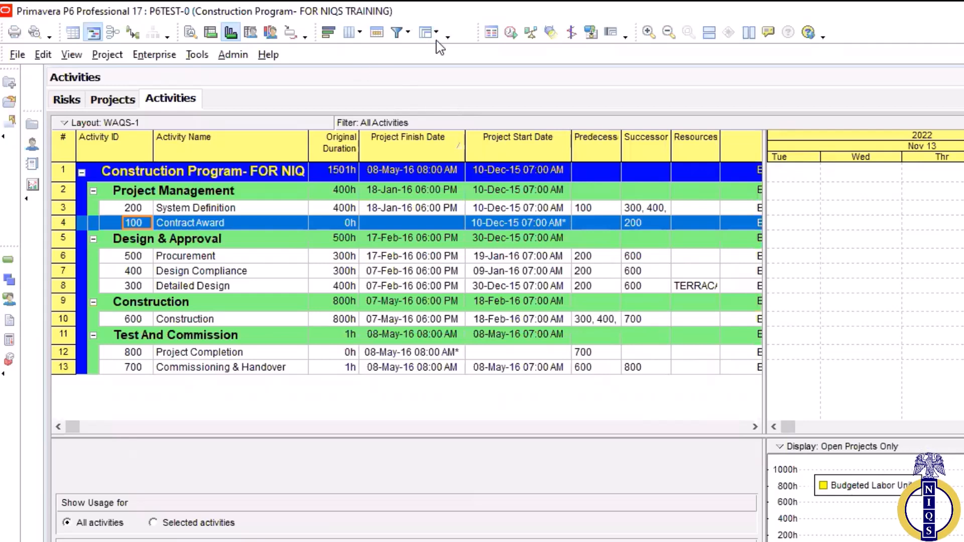
Delete the Nigerian Naira (NGN) and Angolian Quanza (QTZ) from the administrative currency list.
{"action": "left_click", "coordinate": [237, 57]}
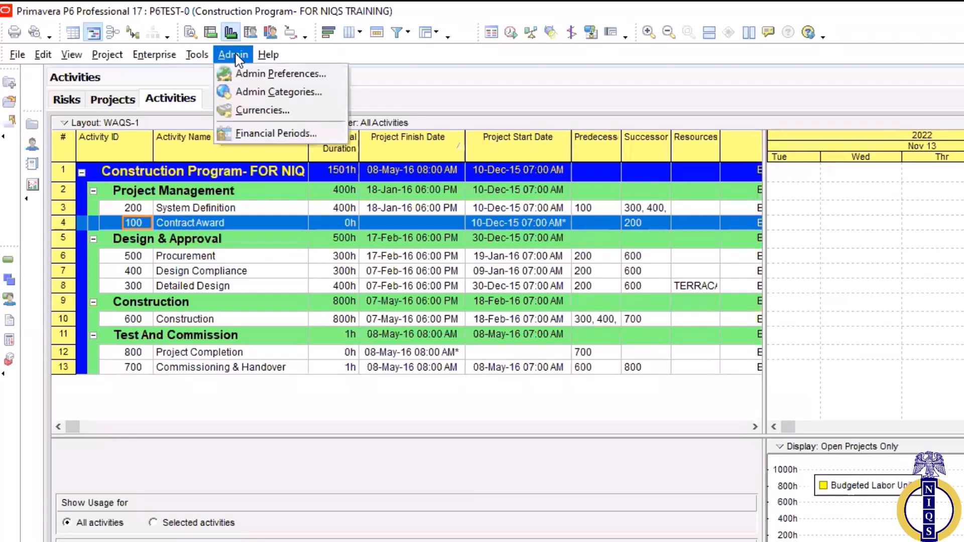
{"action": "left_click", "coordinate": [263, 111]}
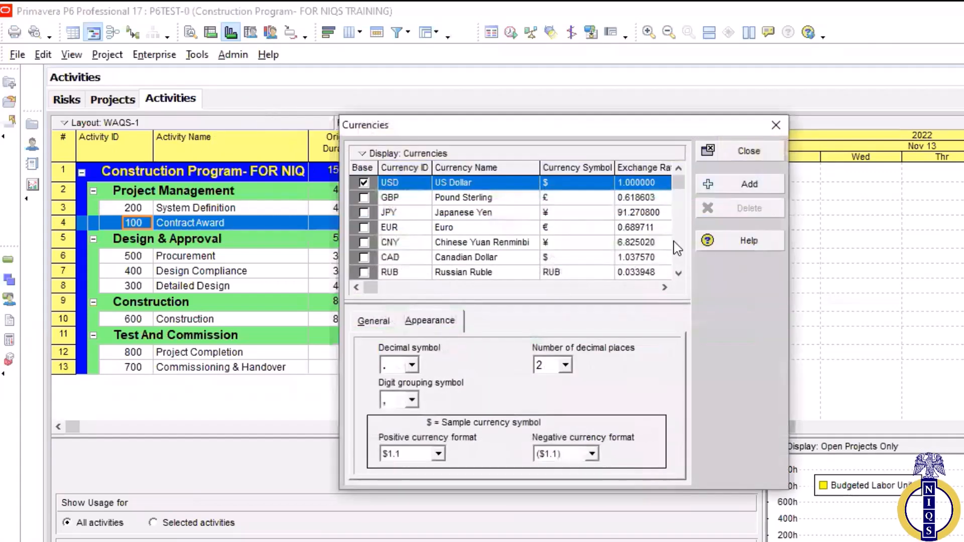
{"action": "left_click_drag", "start_coordinate": [680, 183], "coordinate": [676, 178]}
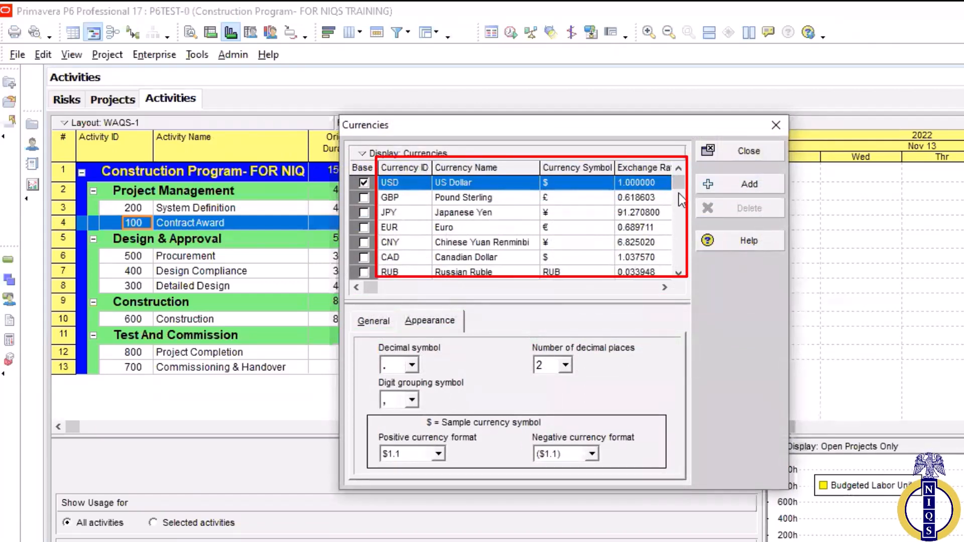
{"action": "left_click_drag", "start_coordinate": [676, 183], "coordinate": [678, 262]}
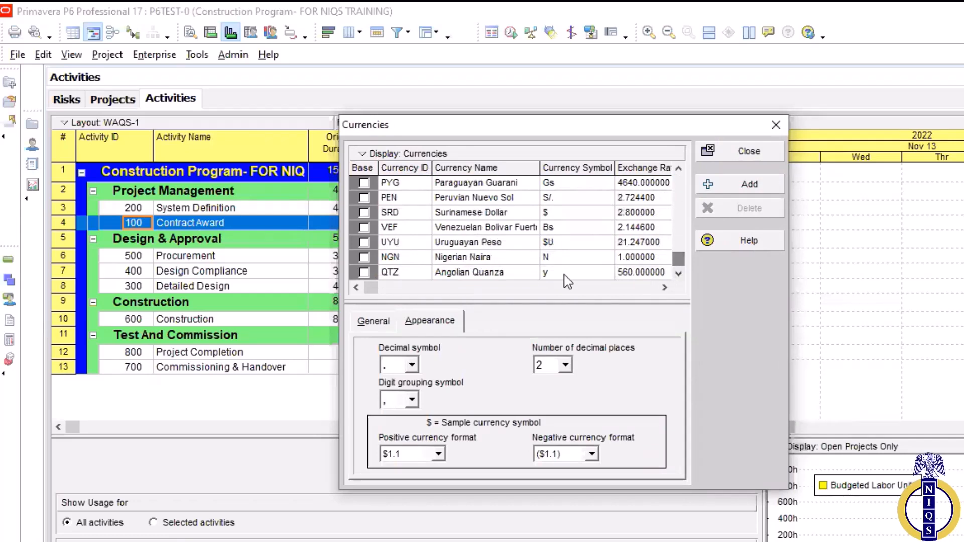
{"action": "left_click", "coordinate": [452, 274]}
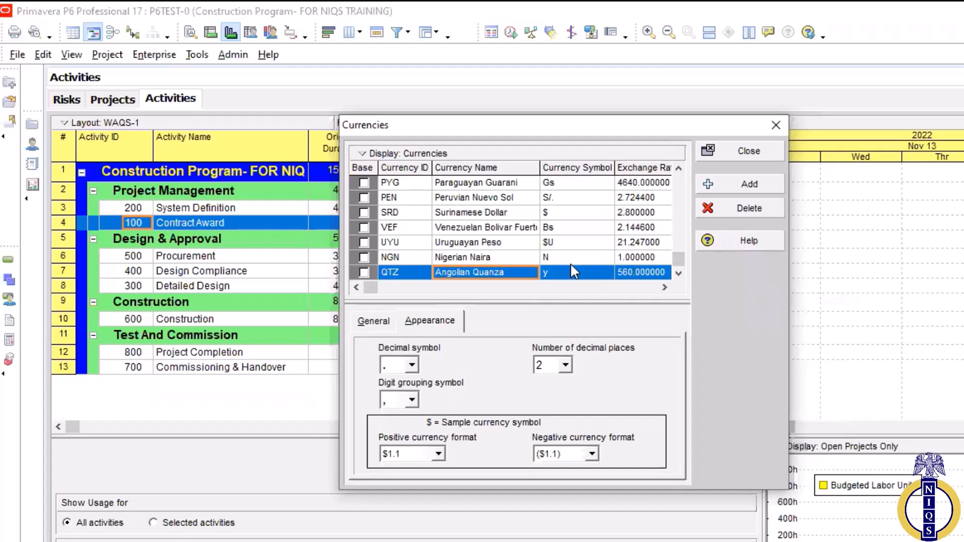
{"action": "left_click", "coordinate": [425, 258]}
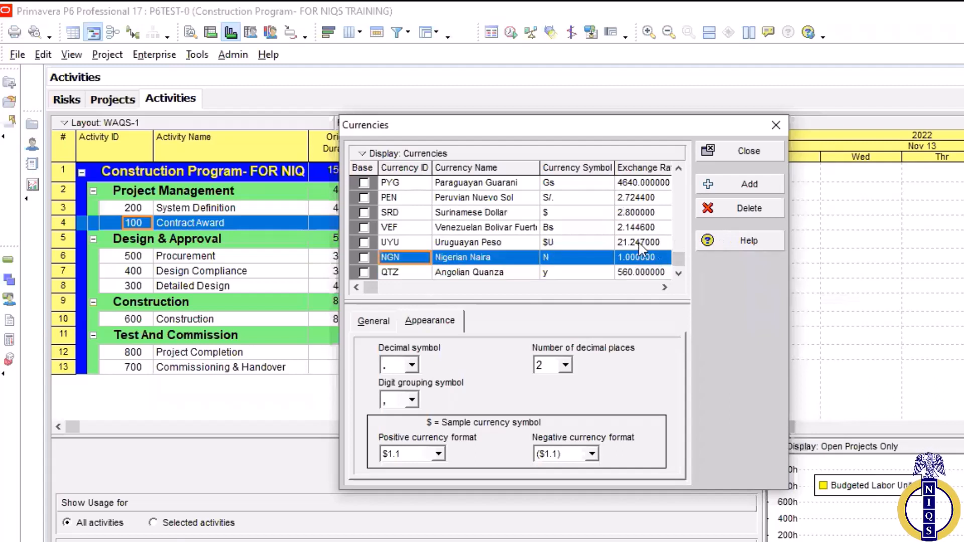
{"action": "left_click", "coordinate": [726, 208]}
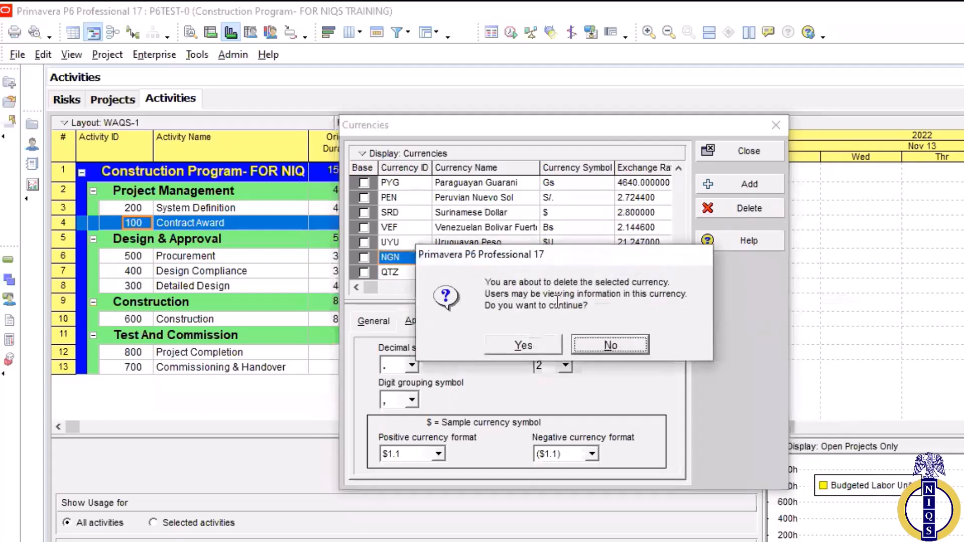
{"action": "left_click", "coordinate": [522, 346]}
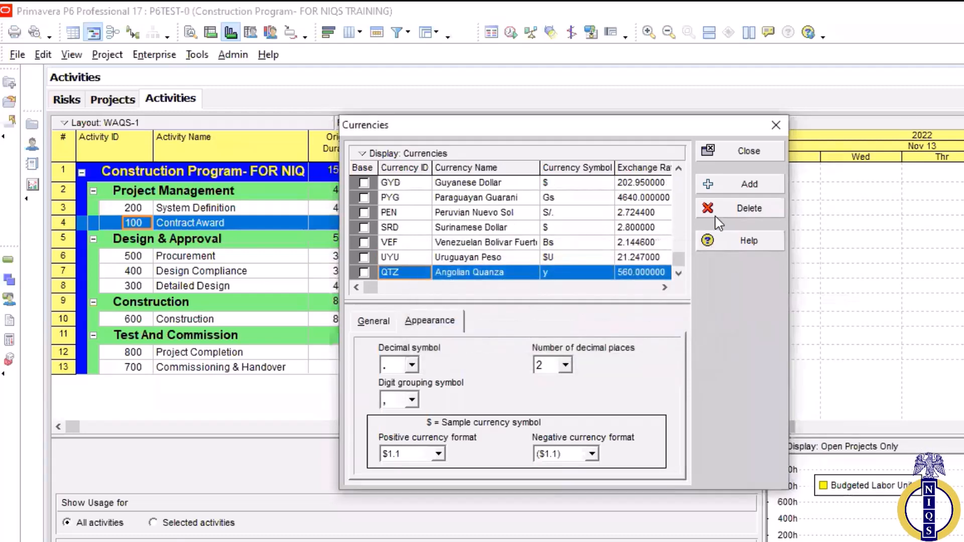
{"action": "left_click", "coordinate": [745, 206]}
{"action": "left_click", "coordinate": [533, 351]}
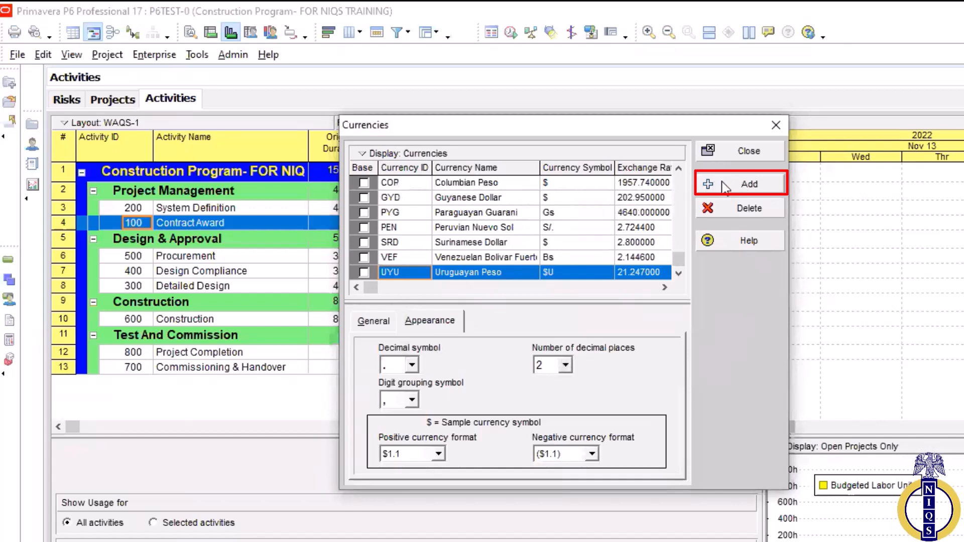
Add a new currency with the ID NGN and the name Nigerian Naira.
{"action": "left_click", "coordinate": [726, 186]}
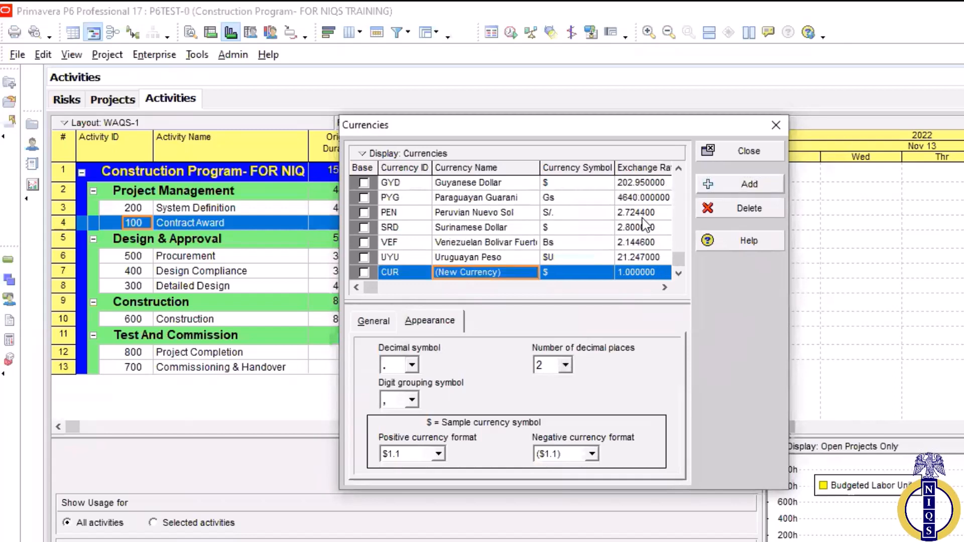
{"action": "left_click", "coordinate": [402, 276]}
{"action": "left_click", "coordinate": [403, 275]}
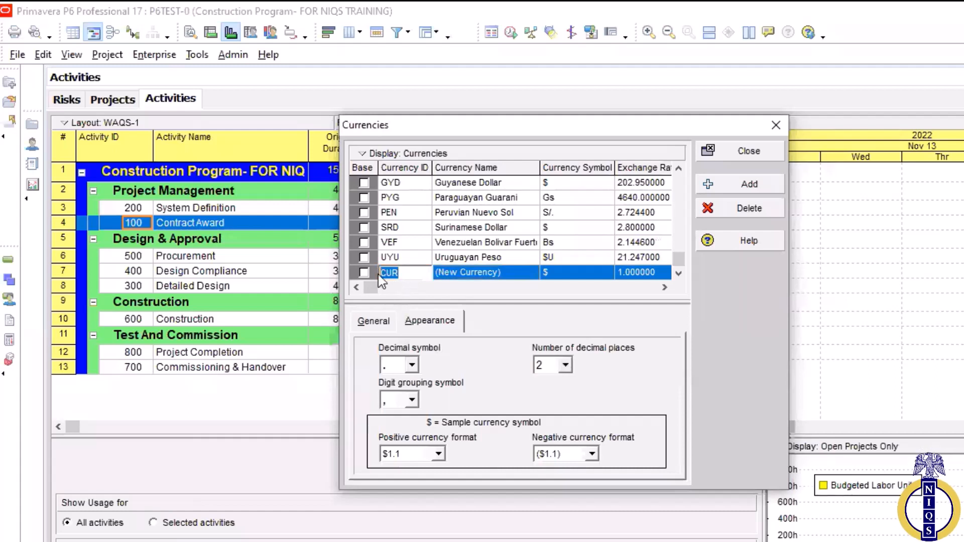
{"action": "type", "text": "NGN"}
{"action": "left_click", "coordinate": [470, 275]}
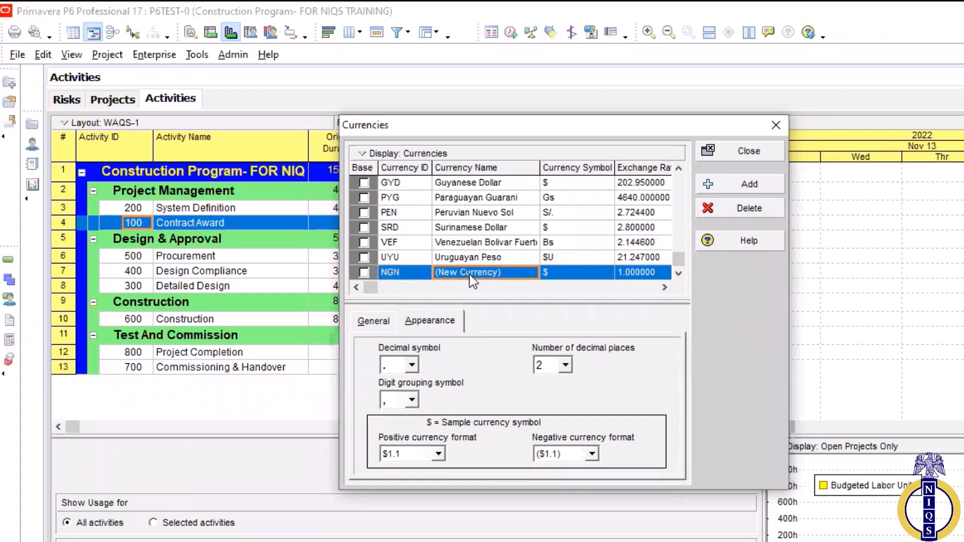
{"action": "left_click", "coordinate": [506, 273]}
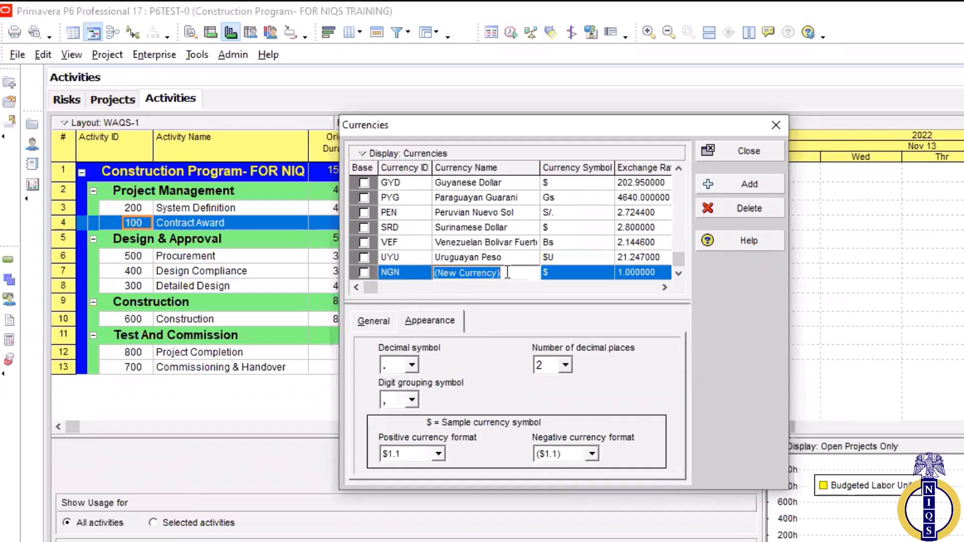
{"action": "type", "text": "Nigerian Naira"}
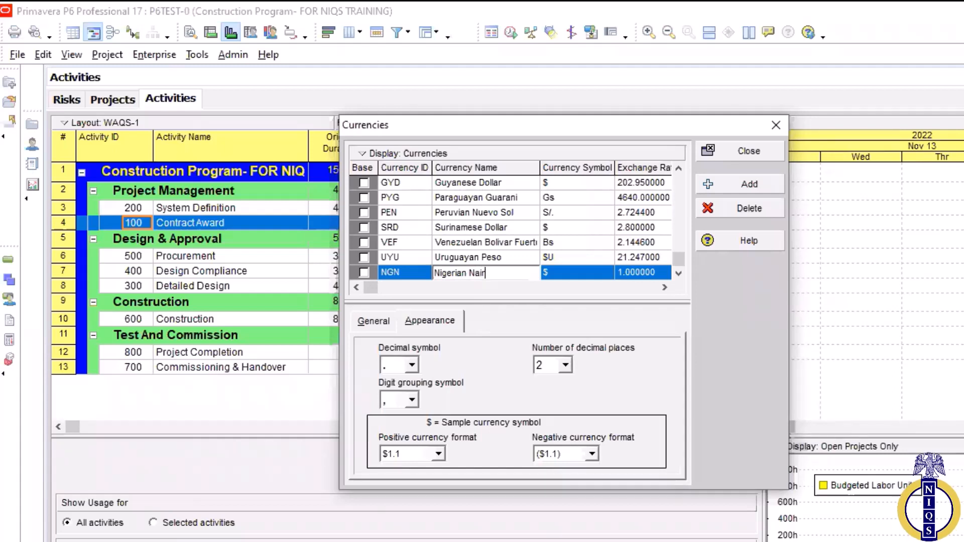
Set the Nigerian Naira's currency symbol to N and choose a period as its decimal symbol.
{"action": "left_click", "coordinate": [558, 277]}
{"action": "left_click", "coordinate": [555, 275]}
{"action": "left_click_drag", "start_coordinate": [548, 274], "coordinate": [534, 277]}
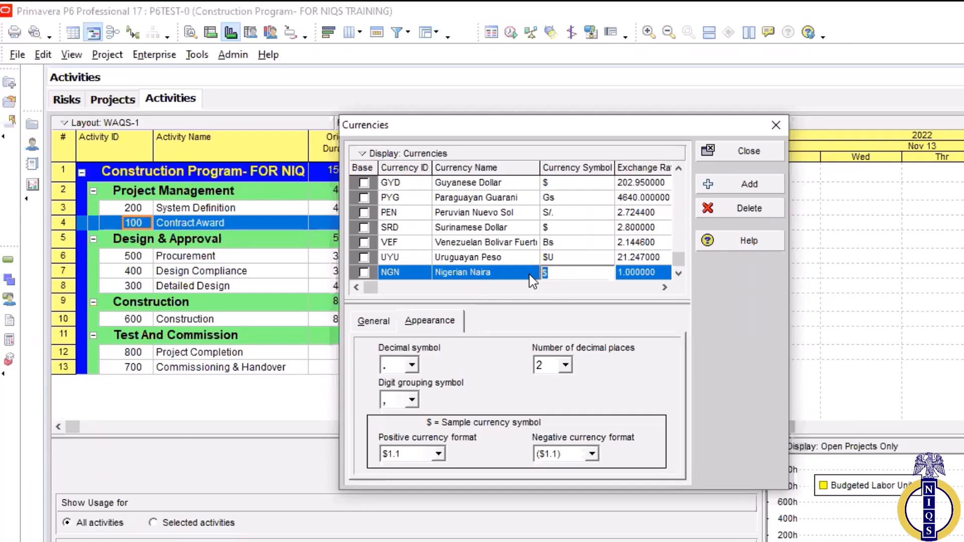
{"action": "type", "text": "N"}
{"action": "key", "text": "Return"}
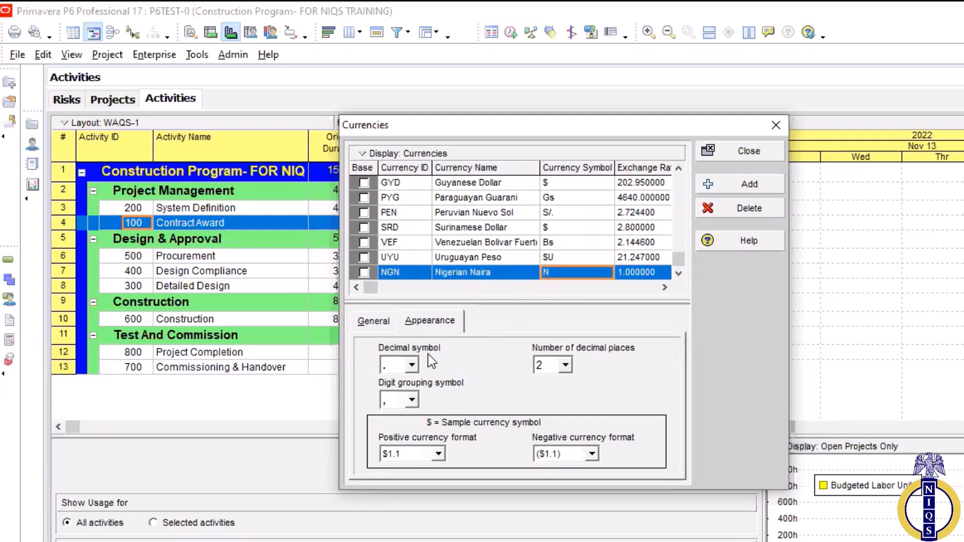
{"action": "left_click", "coordinate": [412, 365]}
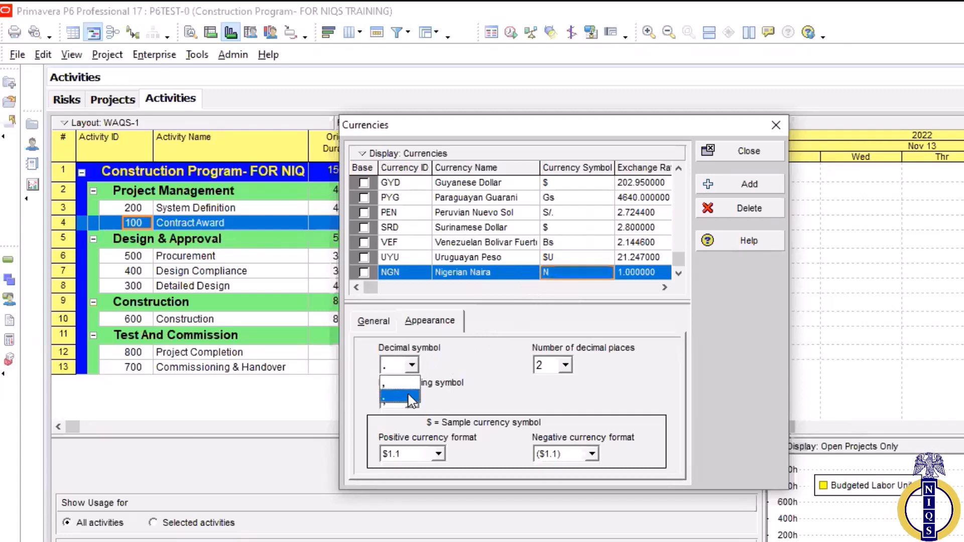
{"action": "left_click", "coordinate": [411, 400]}
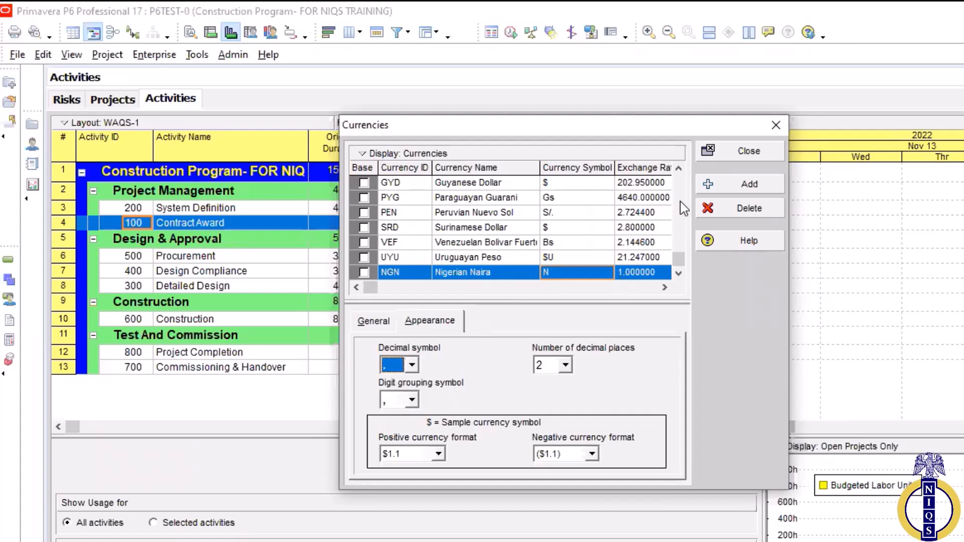
Set the Nigerian Naira's exchange rate to 450.
{"action": "left_click", "coordinate": [660, 286]}
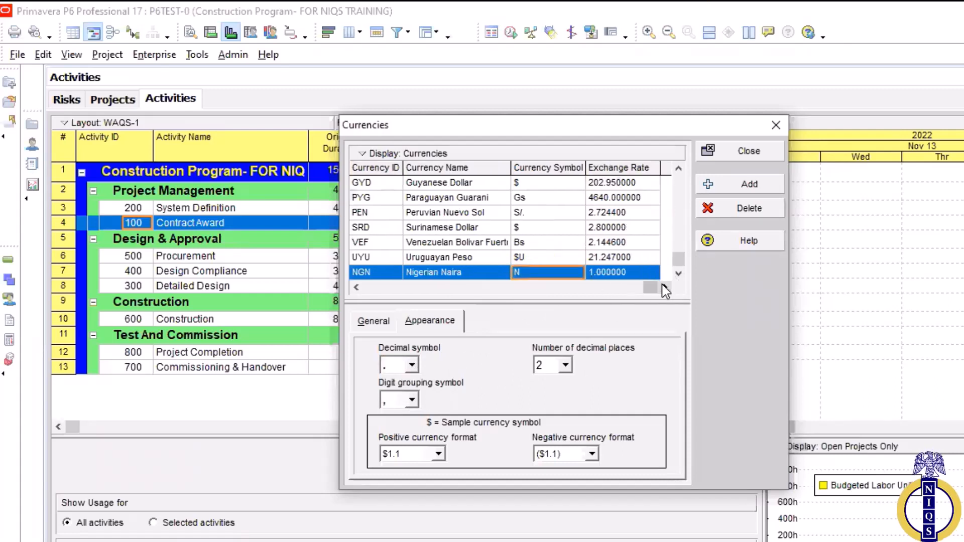
{"action": "left_click", "coordinate": [634, 274]}
{"action": "left_click", "coordinate": [633, 275]}
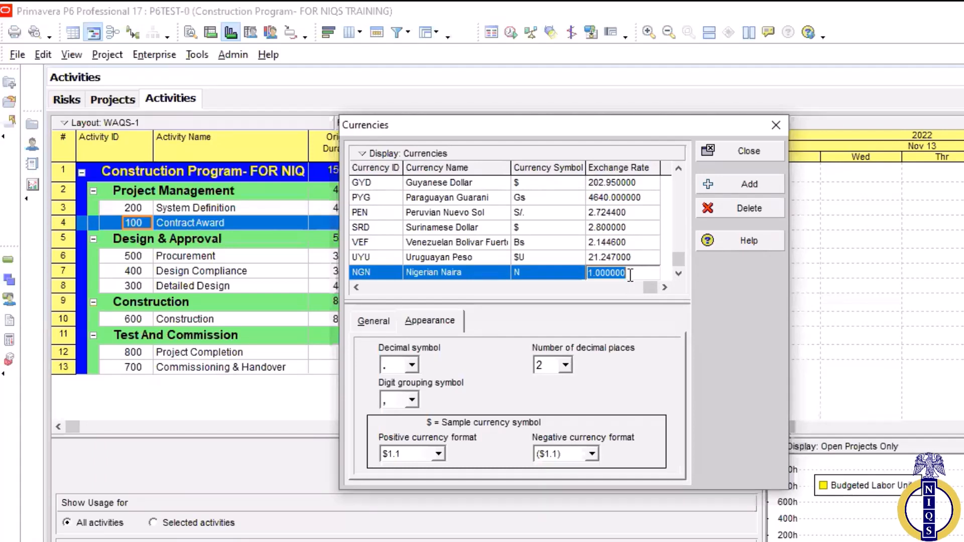
{"action": "left_click_drag", "start_coordinate": [629, 277], "coordinate": [589, 278]}
{"action": "type", "text": "450"}
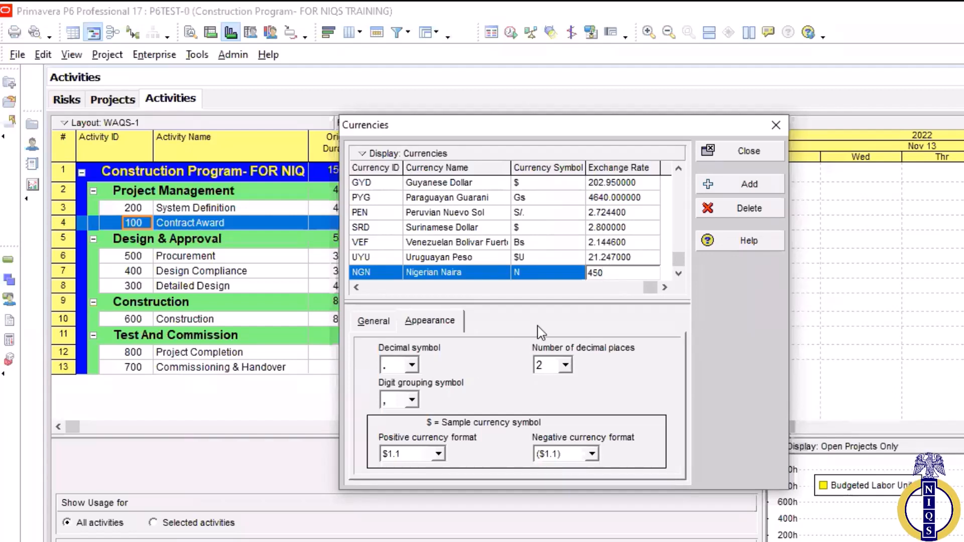
{"action": "left_click", "coordinate": [567, 372]}
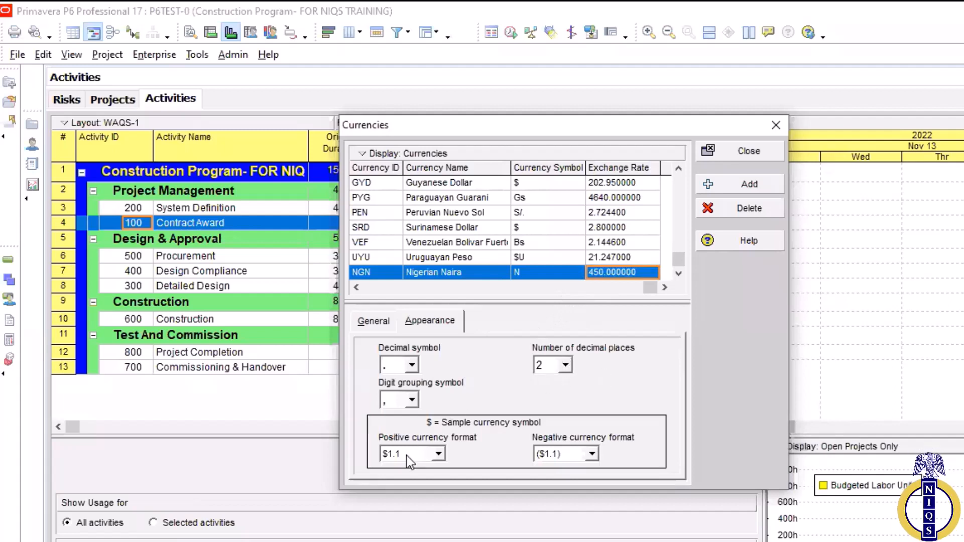
Review the general details of the Venezuelan Bolivar Fuerto and the Nigerian Naira in the currency list.
{"action": "left_click", "coordinate": [637, 272]}
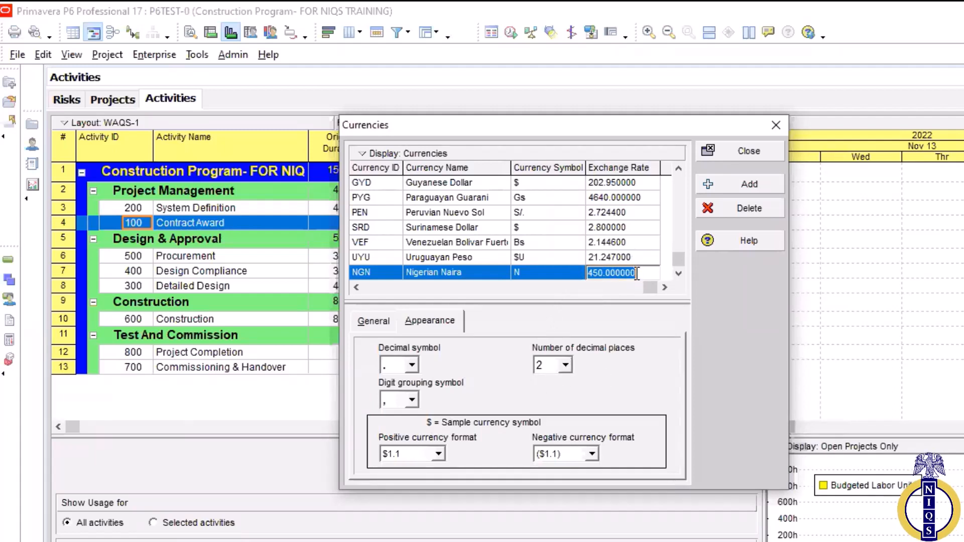
{"action": "left_click_drag", "start_coordinate": [636, 273], "coordinate": [622, 275]}
{"action": "left_click", "coordinate": [635, 243]}
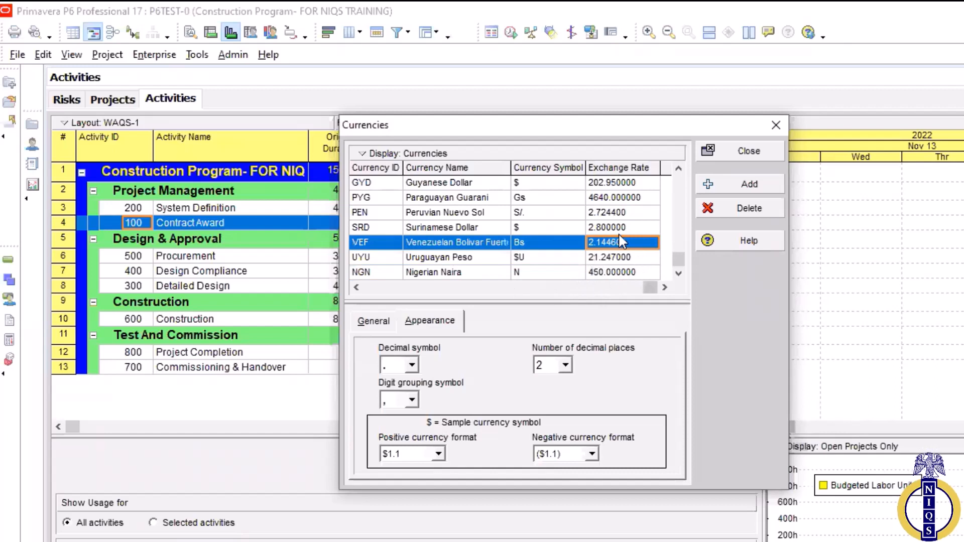
{"action": "left_click", "coordinate": [378, 324]}
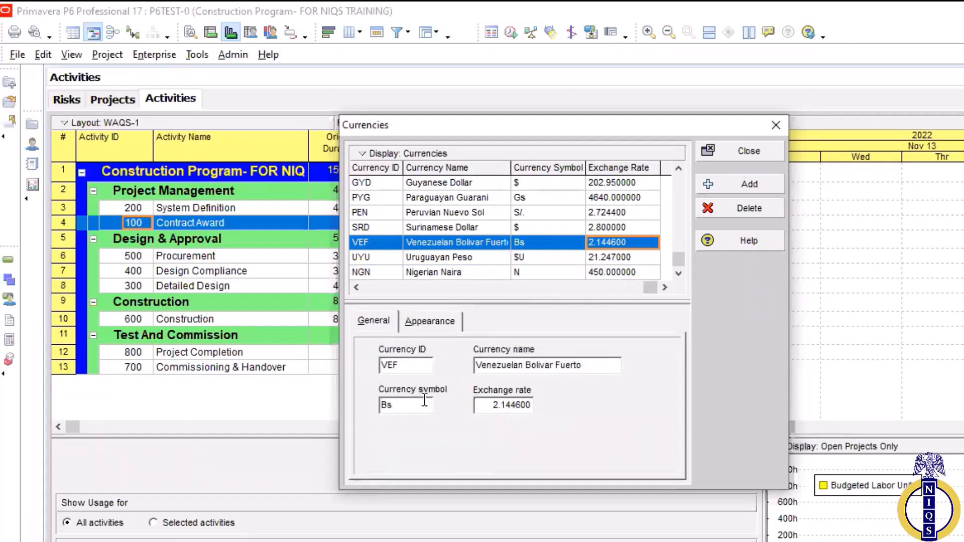
{"action": "left_click", "coordinate": [583, 271]}
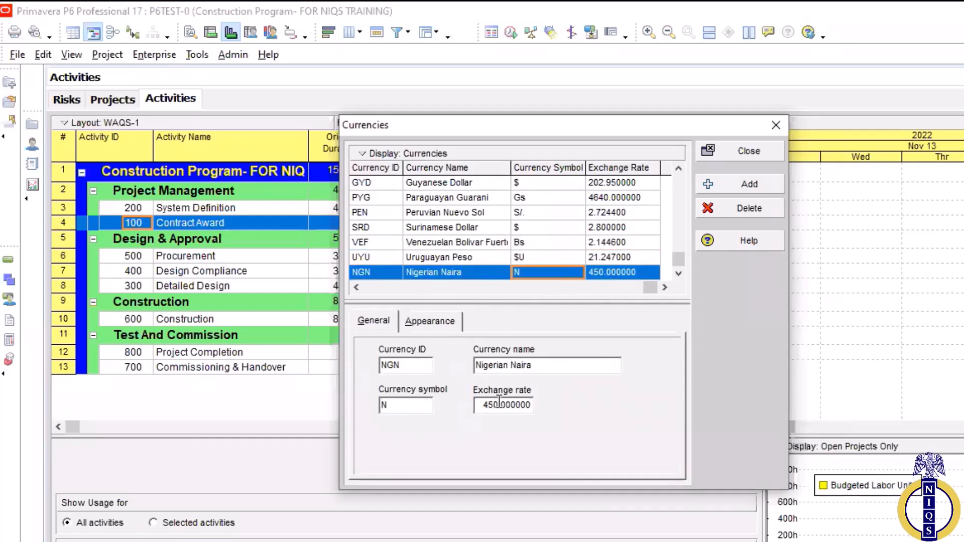
Set the Nigerian Naira's number of decimal places to 0 and close the currency list.
{"action": "left_click", "coordinate": [436, 326]}
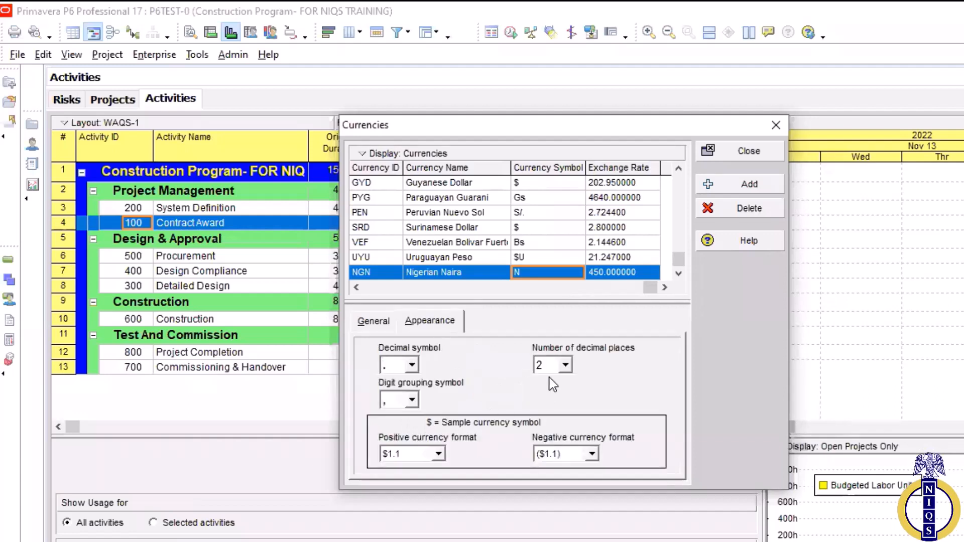
{"action": "left_click", "coordinate": [412, 400]}
{"action": "left_click", "coordinate": [411, 397]}
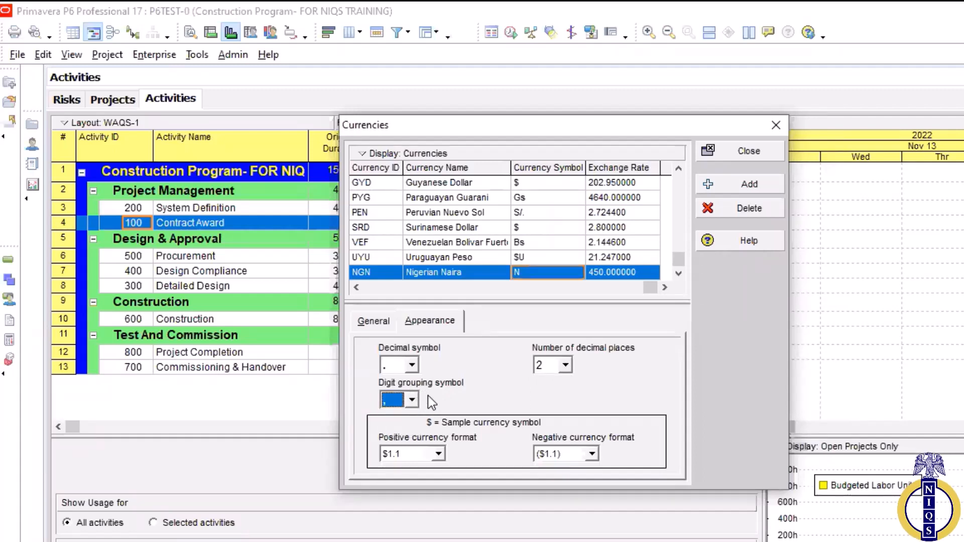
{"action": "left_click", "coordinate": [411, 367]}
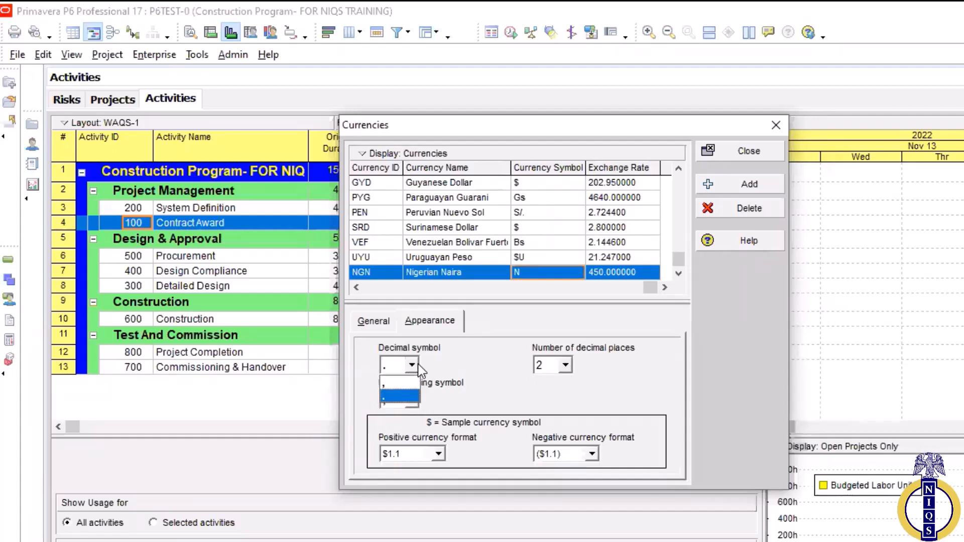
{"action": "left_click", "coordinate": [565, 365]}
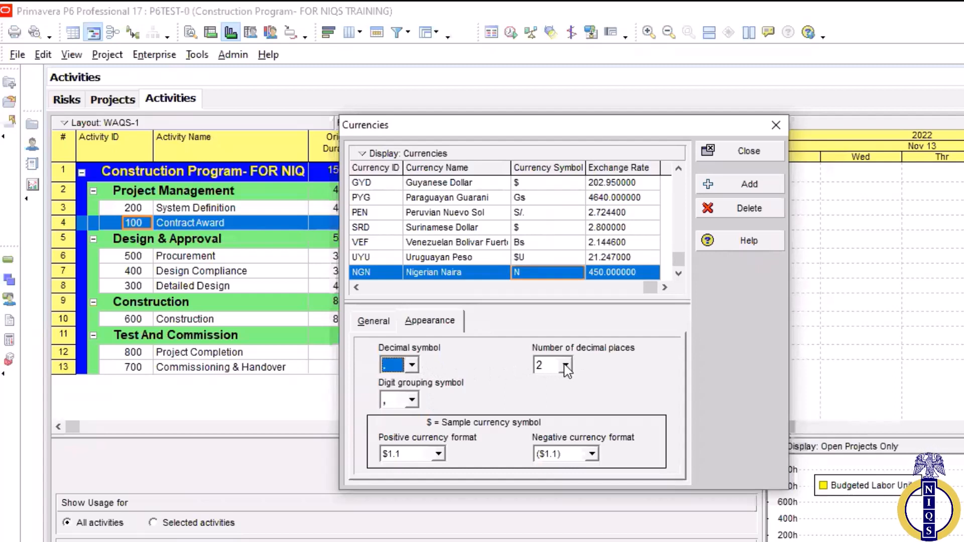
{"action": "left_click", "coordinate": [566, 365]}
{"action": "left_click", "coordinate": [547, 380]}
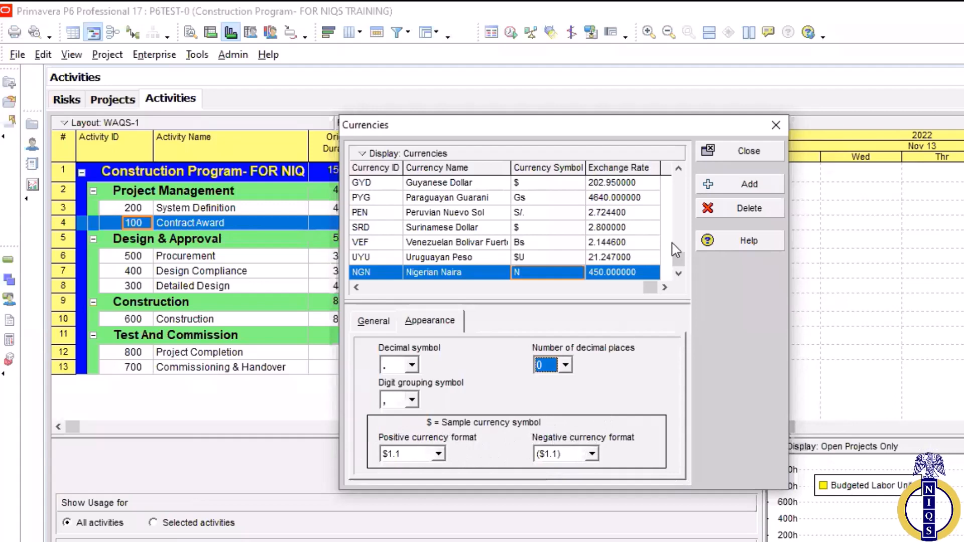
{"action": "left_click", "coordinate": [776, 125]}
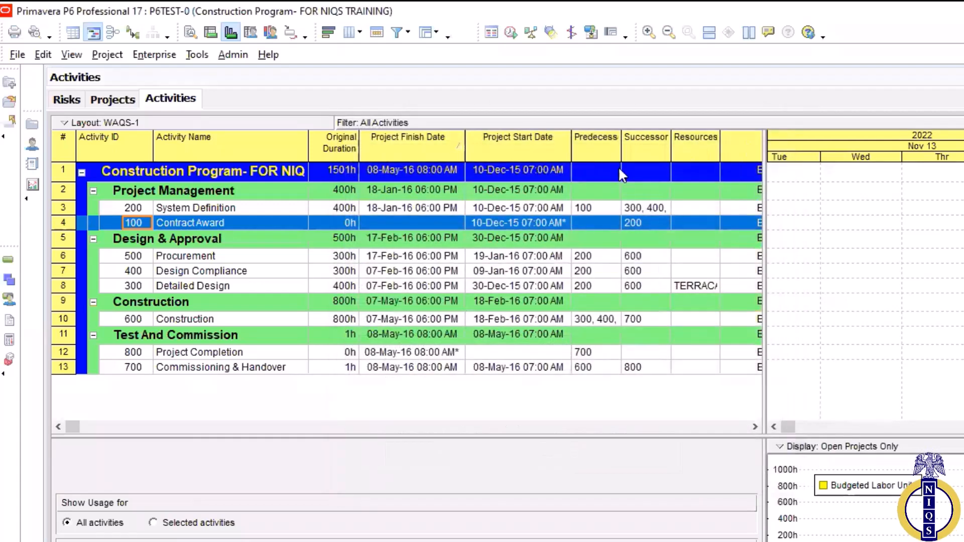
Locate the Nigerian Naira among the viewing currencies in the user preferences, then leave the preferences without assigning it.
{"action": "left_click", "coordinate": [43, 54]}
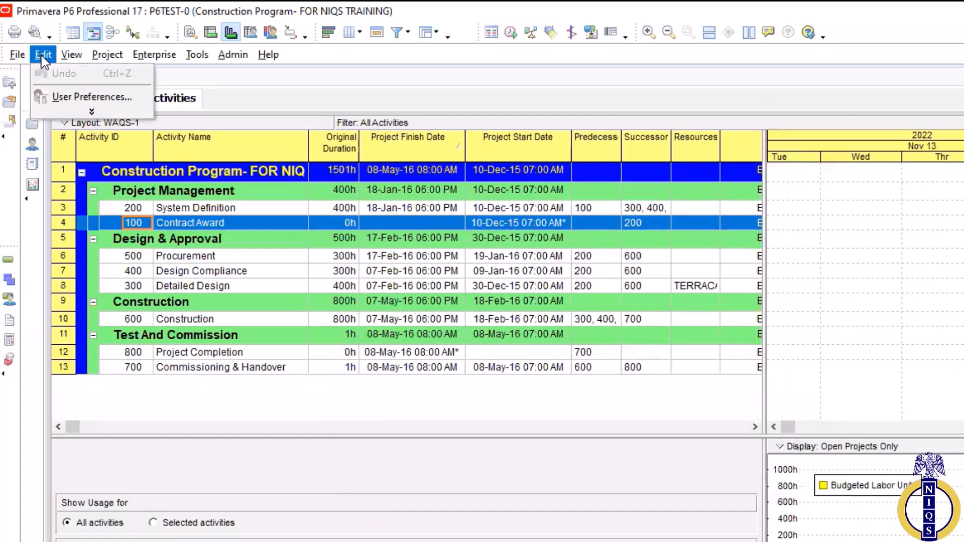
{"action": "left_click", "coordinate": [56, 97]}
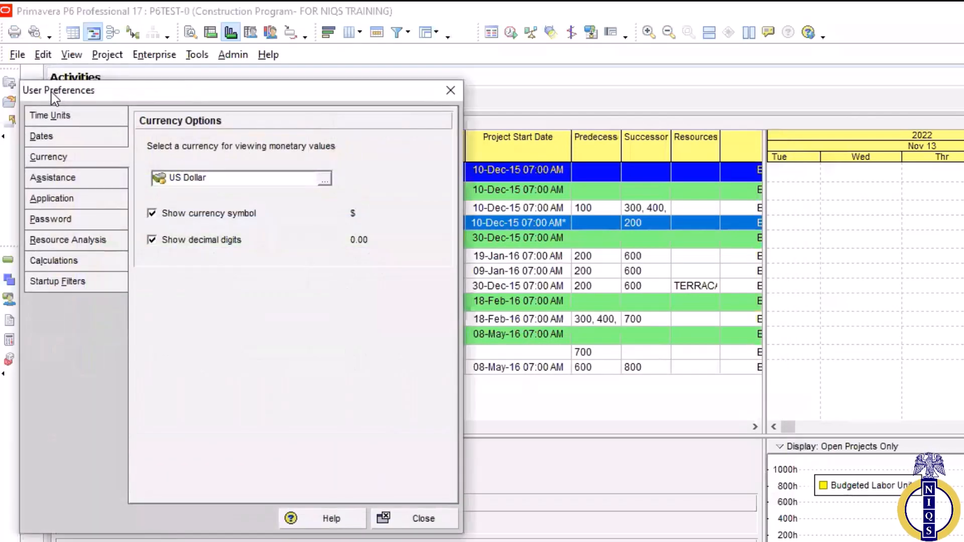
{"action": "left_click", "coordinate": [325, 180]}
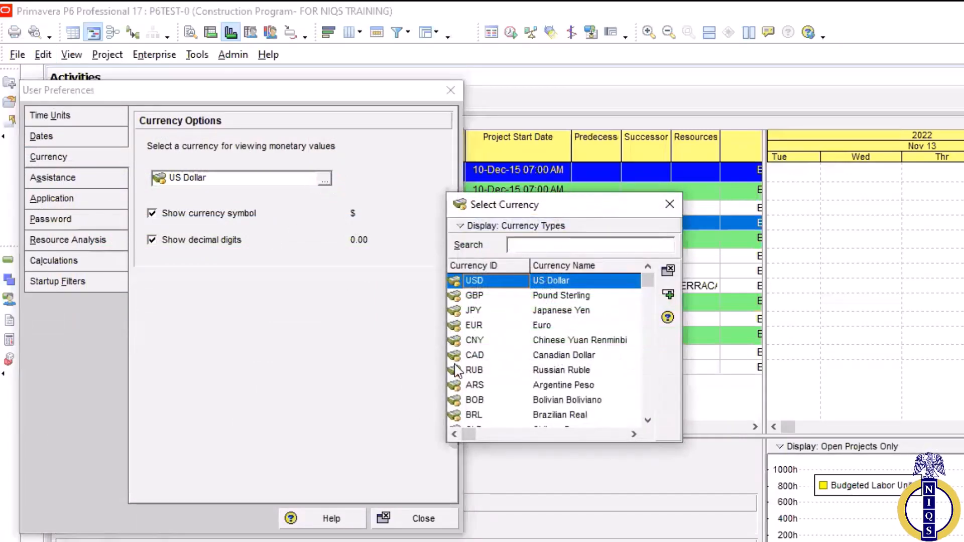
{"action": "left_click_drag", "start_coordinate": [648, 282], "coordinate": [651, 414]}
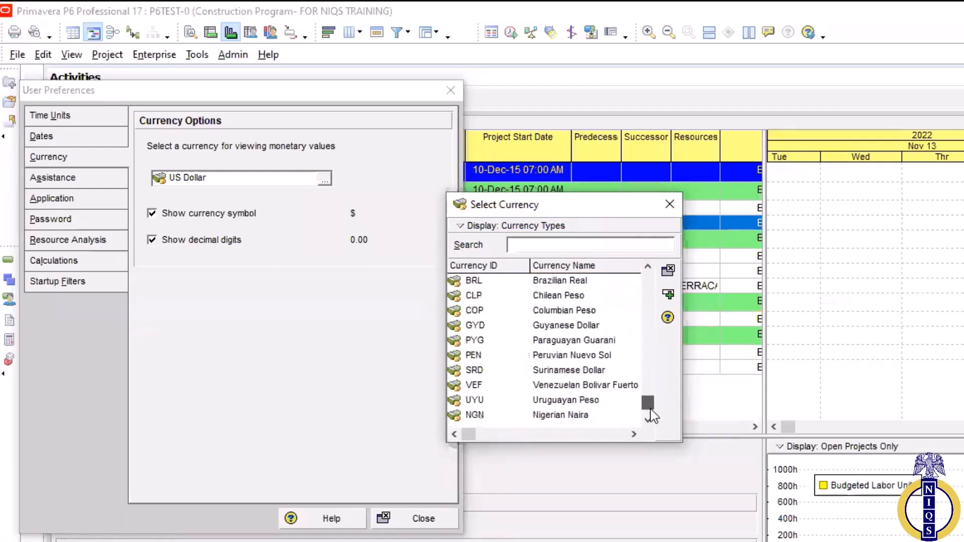
{"action": "left_click", "coordinate": [559, 417]}
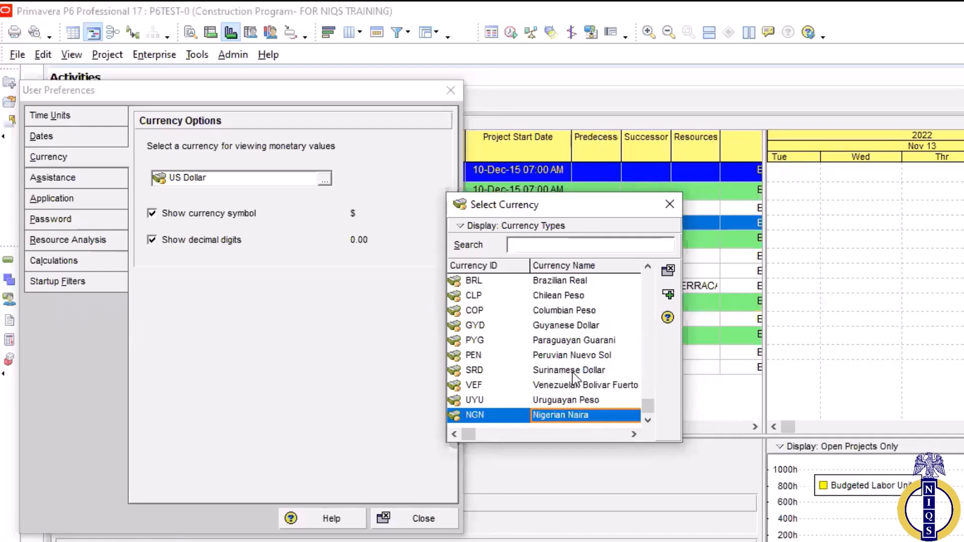
{"action": "left_click", "coordinate": [670, 203]}
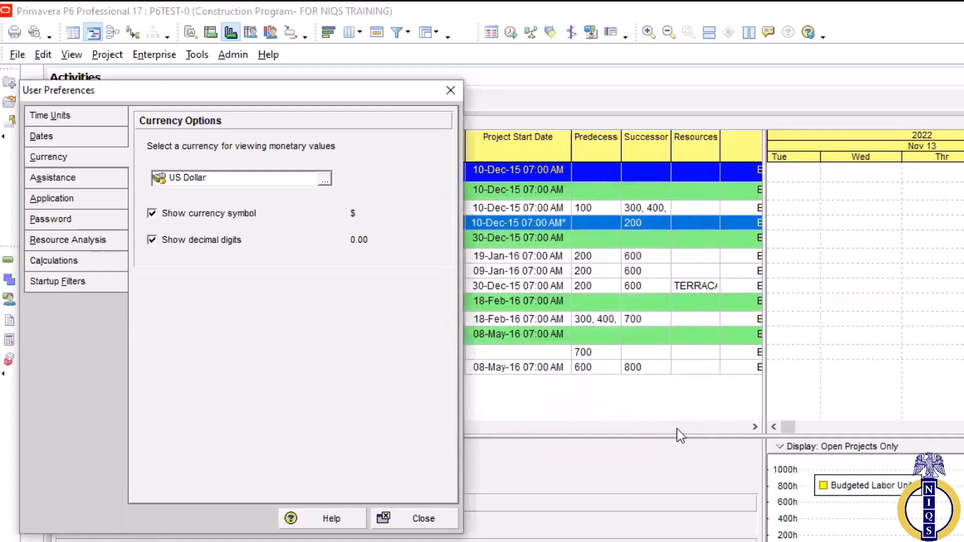
{"action": "left_click", "coordinate": [449, 90]}
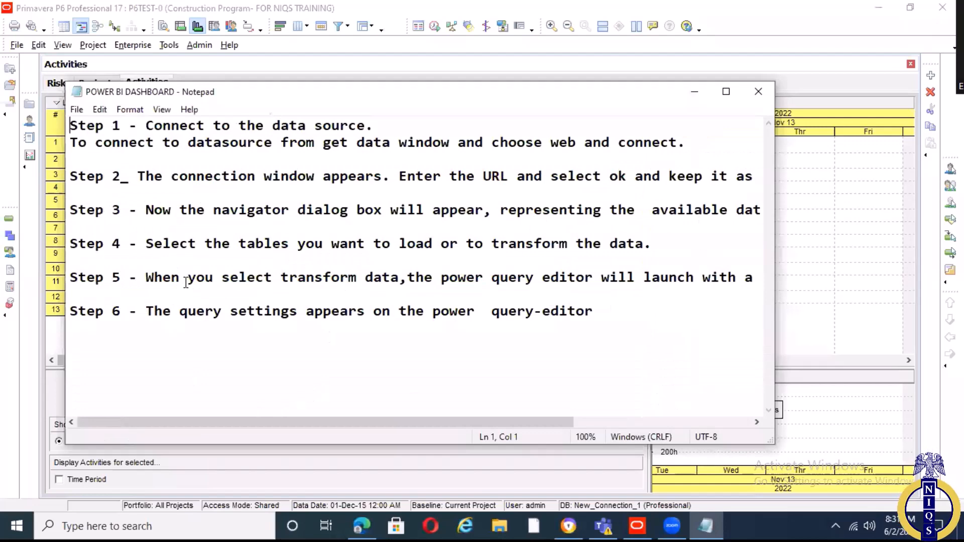
Create a new blank Notepad document and enter the heading "Resource types.".
{"action": "scroll", "coordinate": [187, 279], "scroll_direction": "right", "scroll_amount": 3}
{"action": "scroll", "coordinate": [186, 286], "scroll_direction": "left", "scroll_amount": 2}
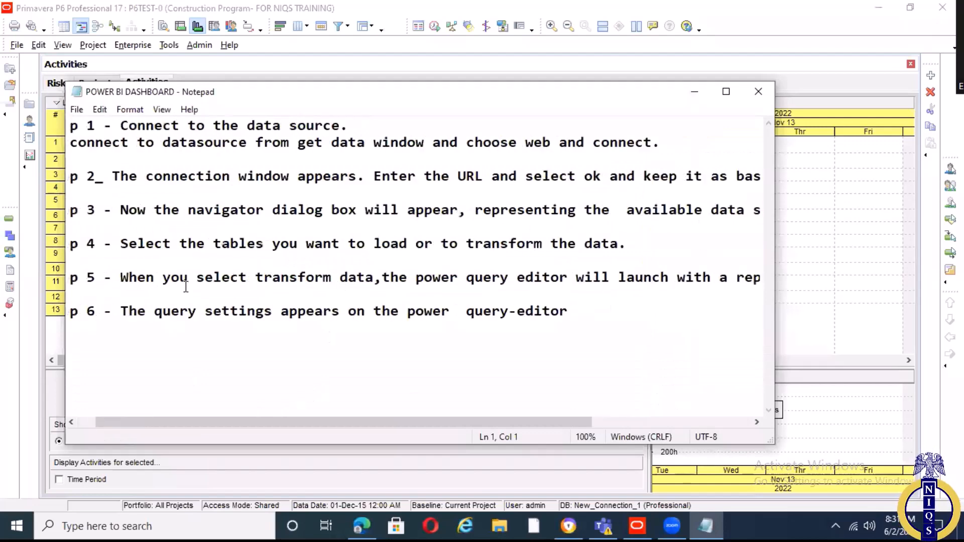
{"action": "scroll", "coordinate": [186, 286], "scroll_direction": "right", "scroll_amount": 1}
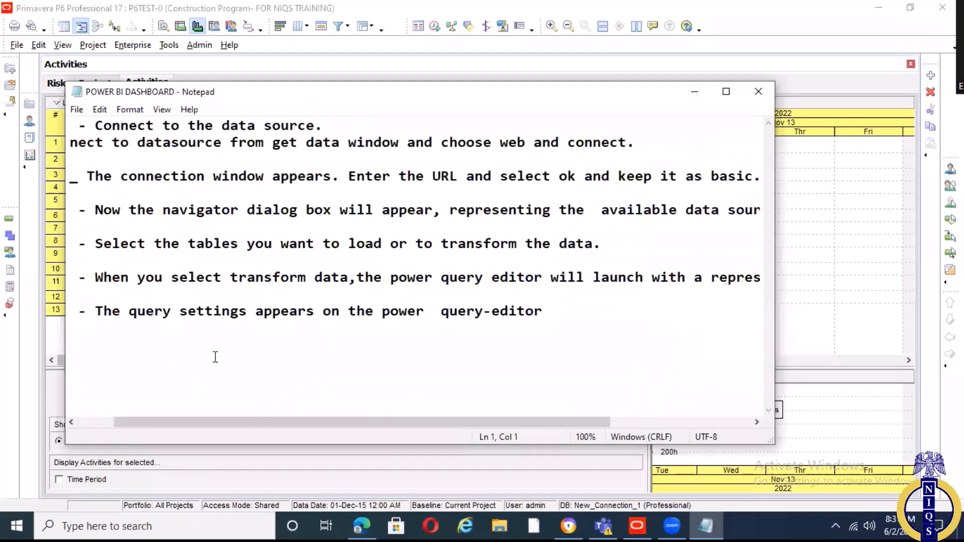
{"action": "left_click", "coordinate": [77, 111]}
{"action": "left_click", "coordinate": [95, 125]}
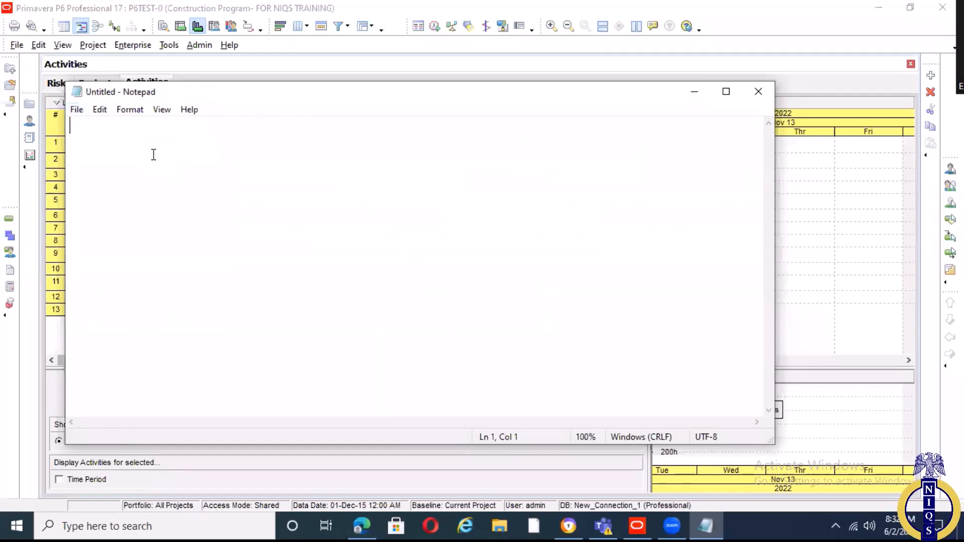
{"action": "type", "text": "Re"}
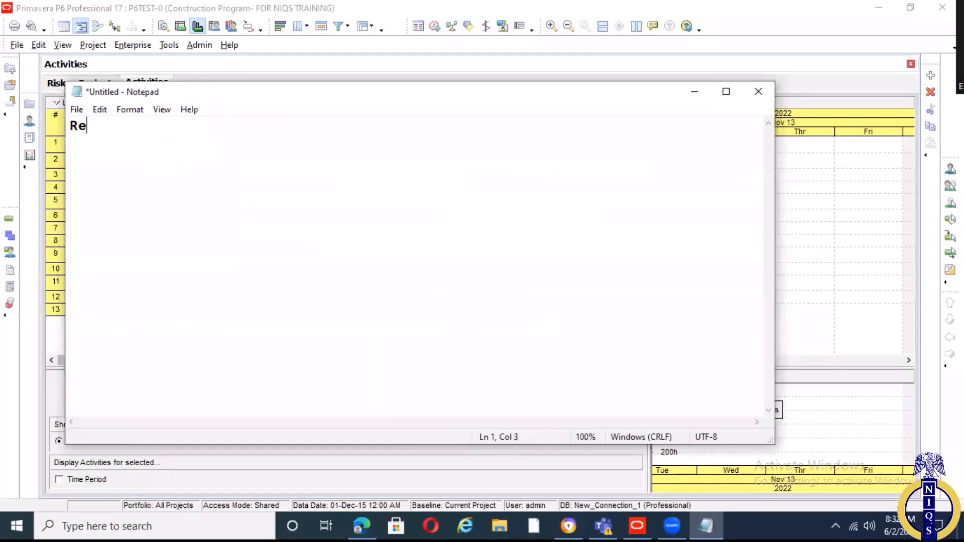
{"action": "type", "text": "source types."}
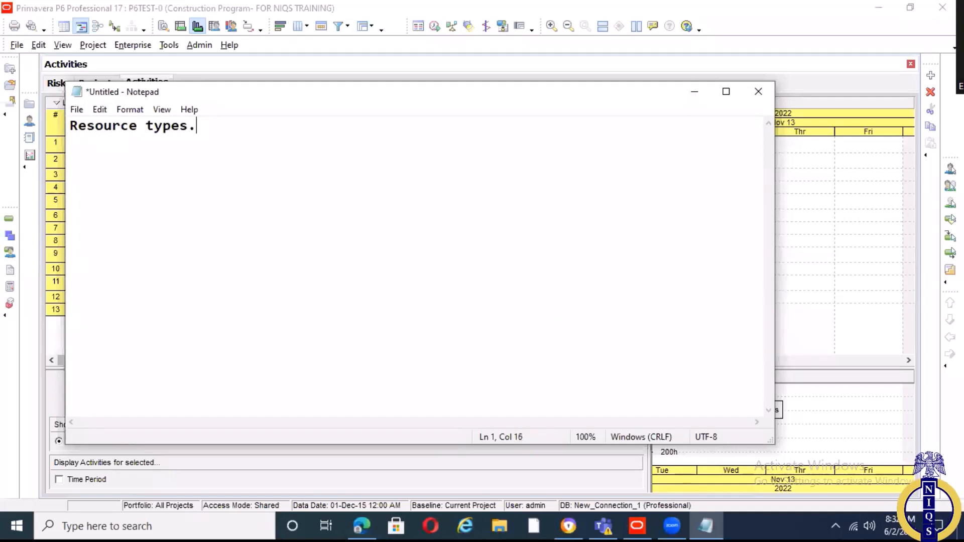
{"action": "key", "text": "Return"}
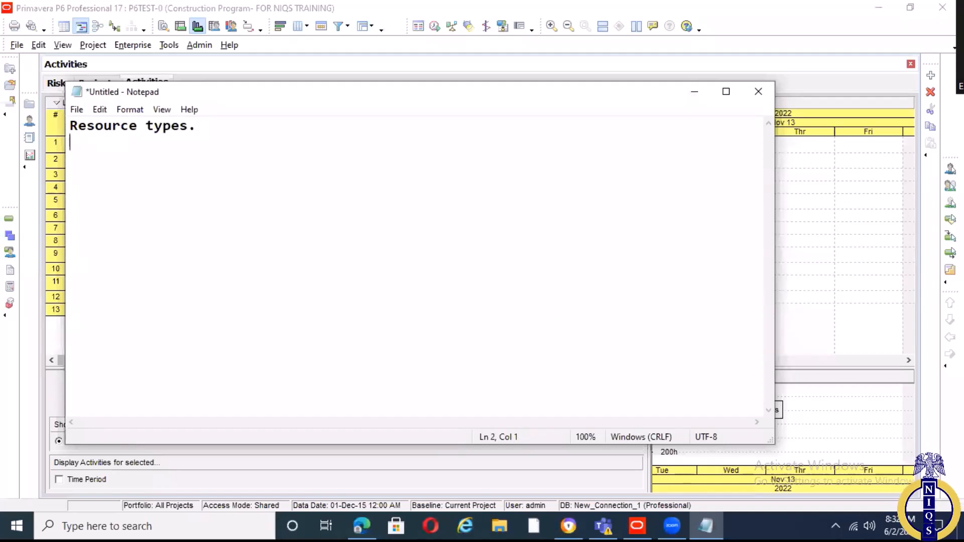
List the resource types under the heading as "1. Material", "2.Labor" and "3.Non-labor.".
{"action": "type", "text": "1. Material"}
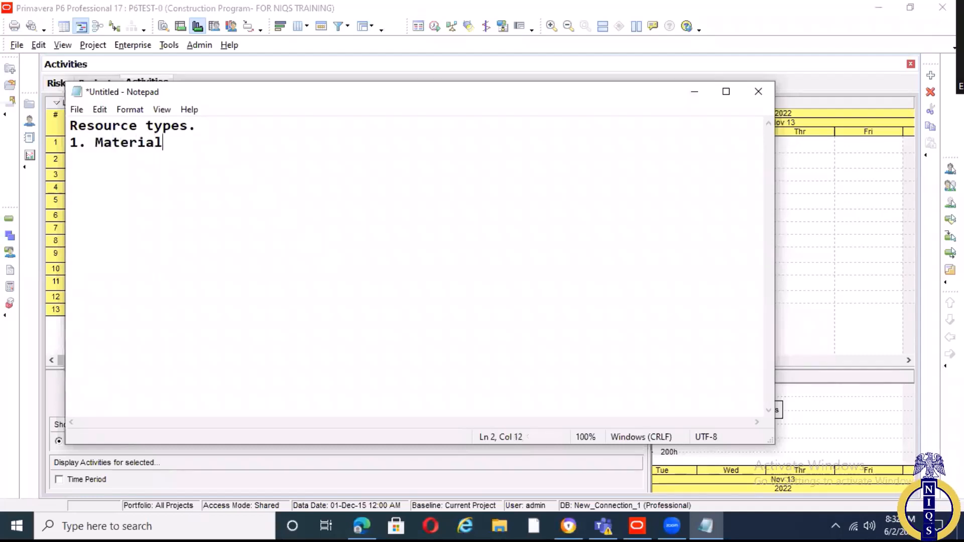
{"action": "key", "text": "Return"}
{"action": "type", "text": "2.Labor"}
{"action": "key", "text": "Return"}
{"action": "type", "text": "3."}
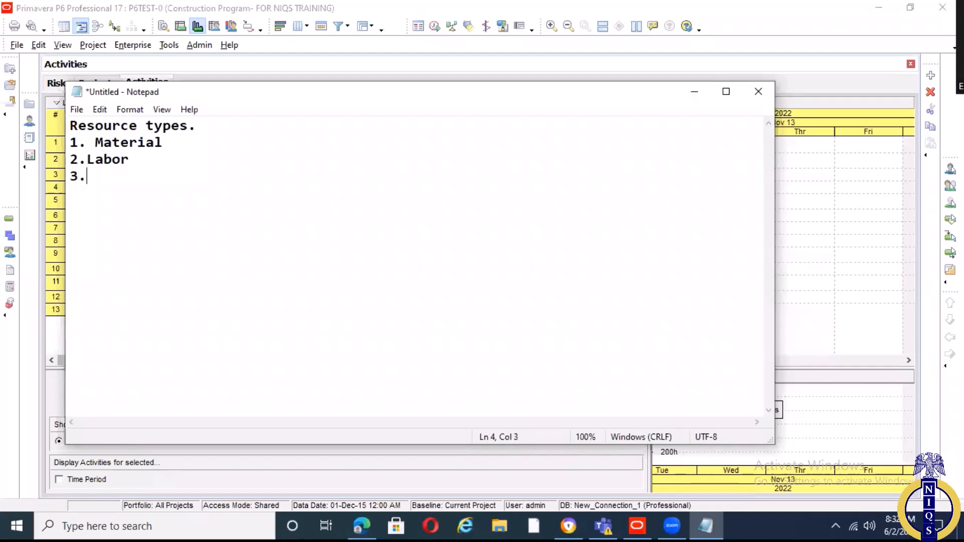
{"action": "type", "text": "Non-labor"}
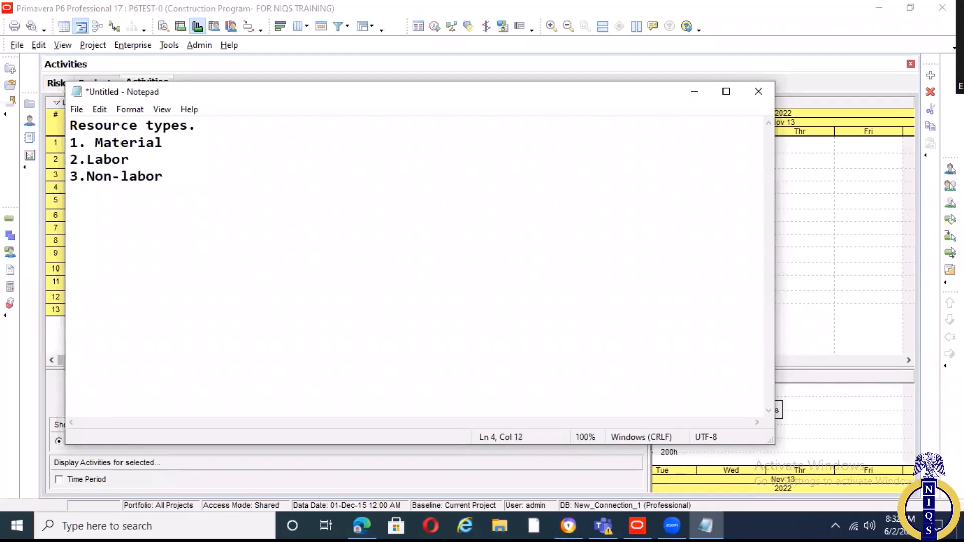
{"action": "type", "text": "."}
Add the heading "Resource Attributes(nice to have)." after a blank line and begin a "Roles.(" line beneath it.
{"action": "key", "text": "Return"}
{"action": "key", "text": "Return"}
{"action": "type", "text": "Resourc"}
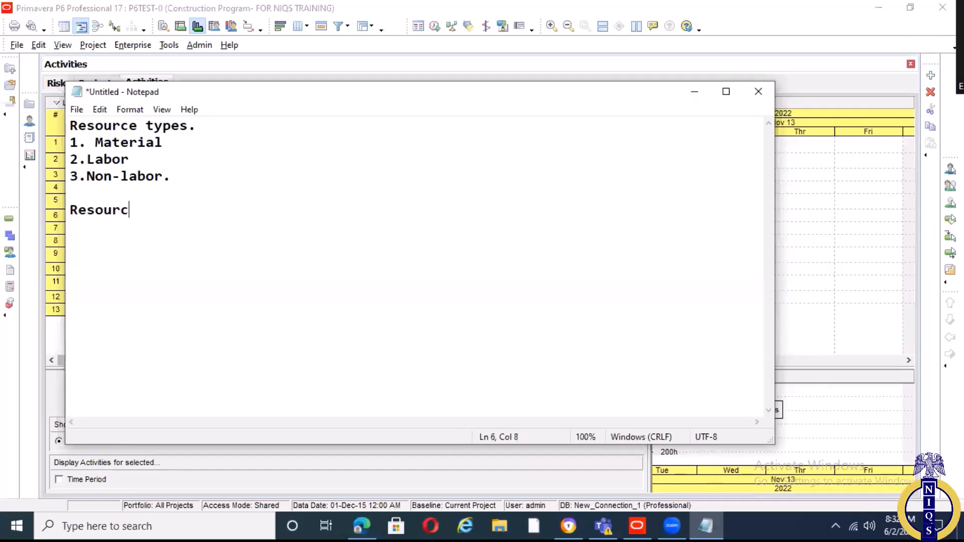
{"action": "type", "text": "e Attribute"}
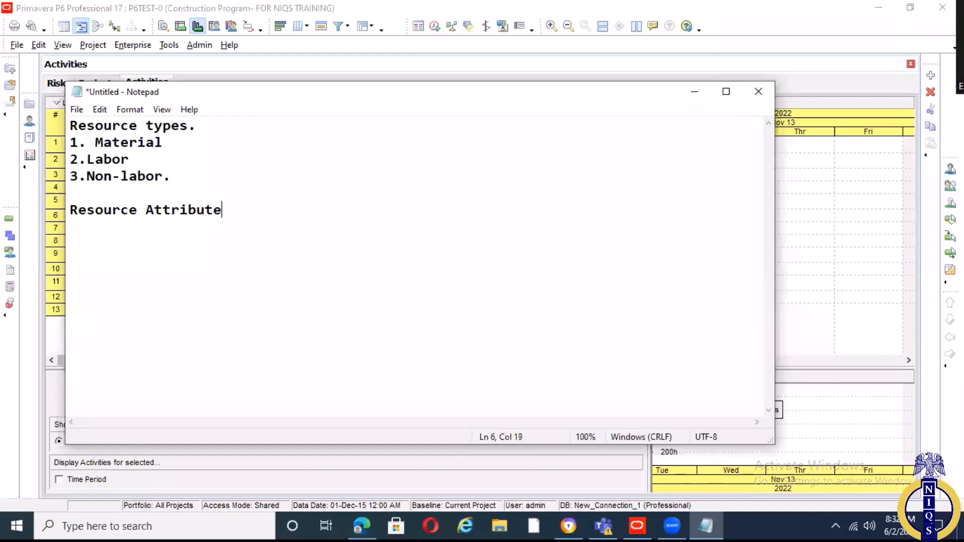
{"action": "type", "text": "s."}
{"action": "key", "text": "Return"}
{"action": "key", "text": "BackSpace"}
{"action": "key", "text": "BackSpace"}
{"action": "type", "text": "(ni"}
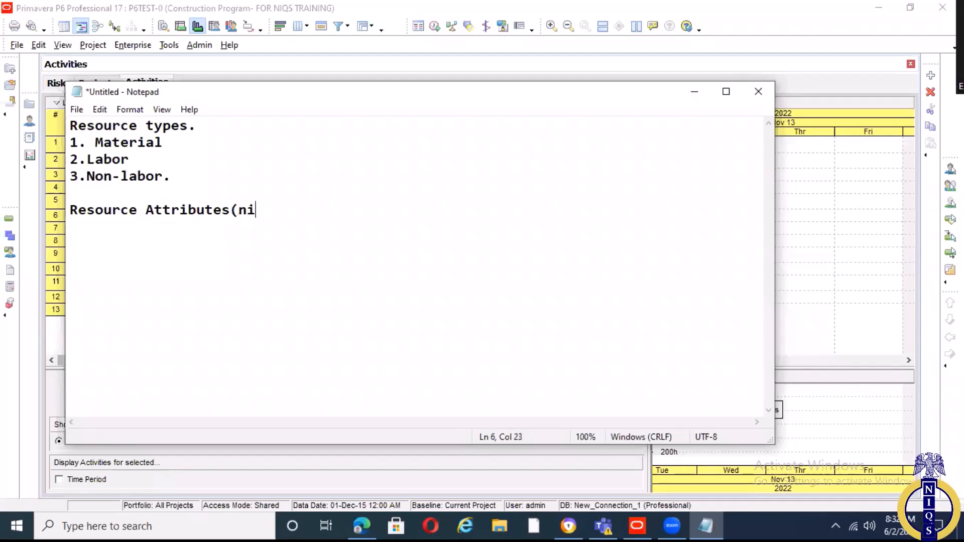
{"action": "type", "text": "ce to ha"}
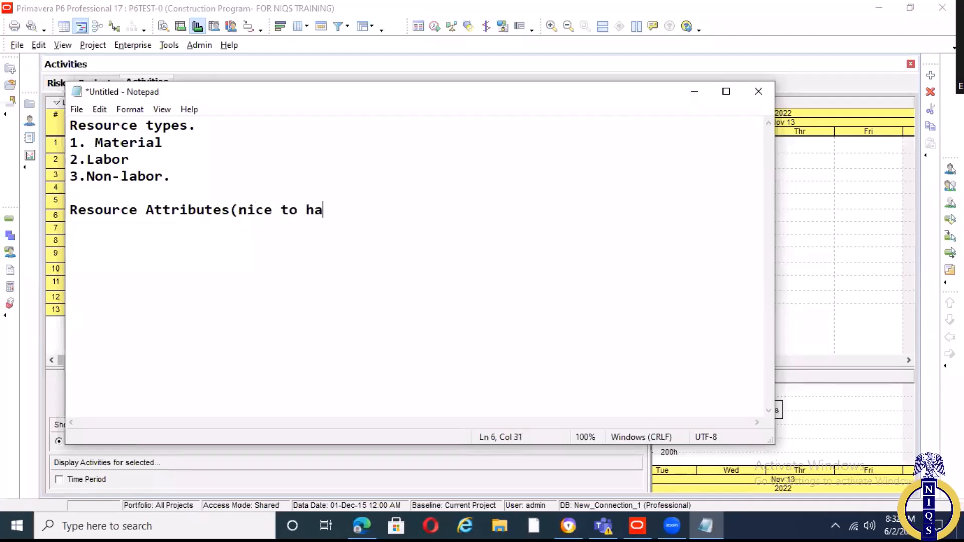
{"action": "type", "text": "ve)."}
{"action": "key", "text": "Return"}
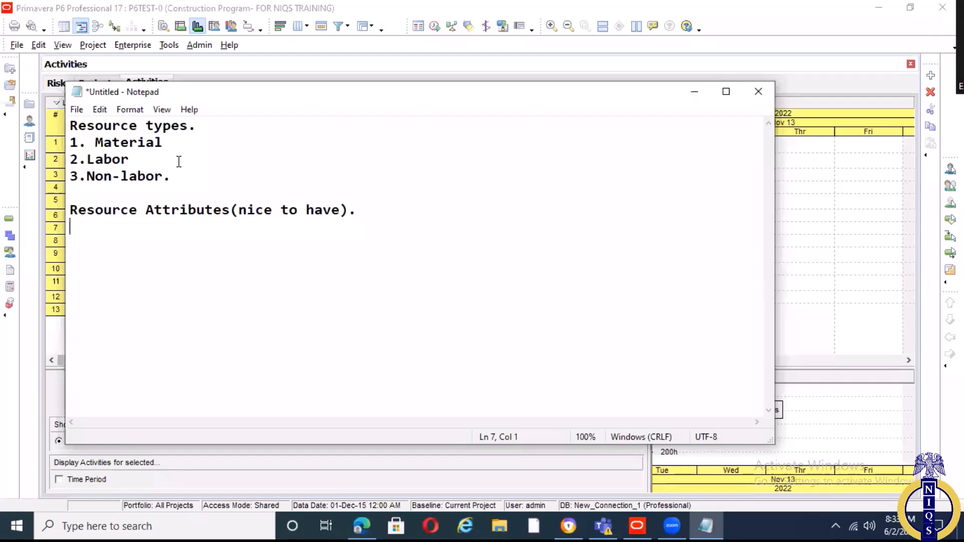
{"action": "type", "text": "Roles."}
{"action": "type", "text": "( "}
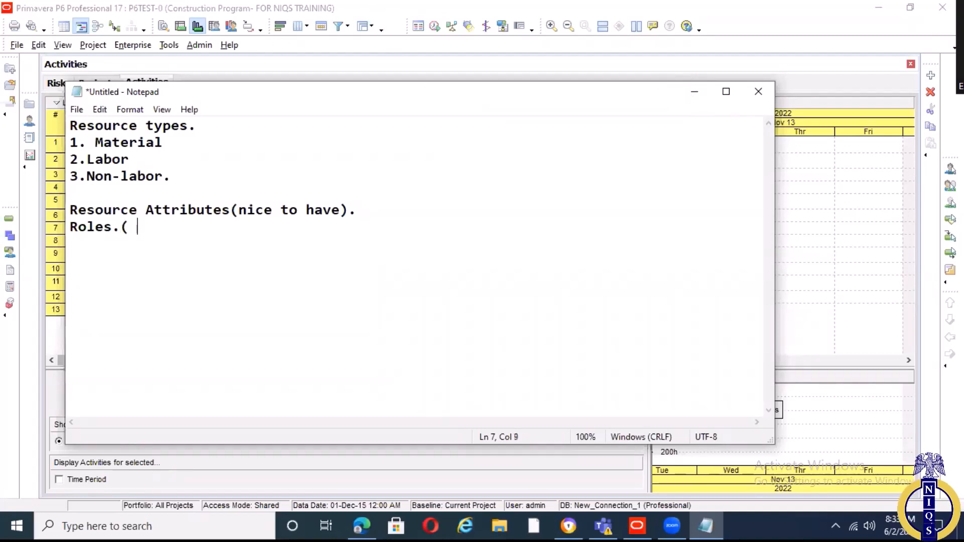
{"action": "type", "text": "only ass"}
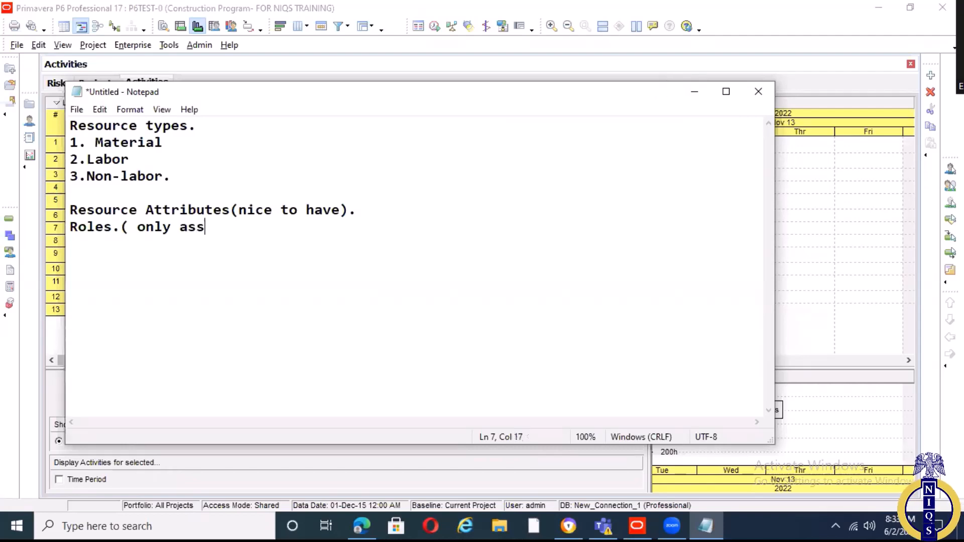
{"action": "type", "text": "igned"}
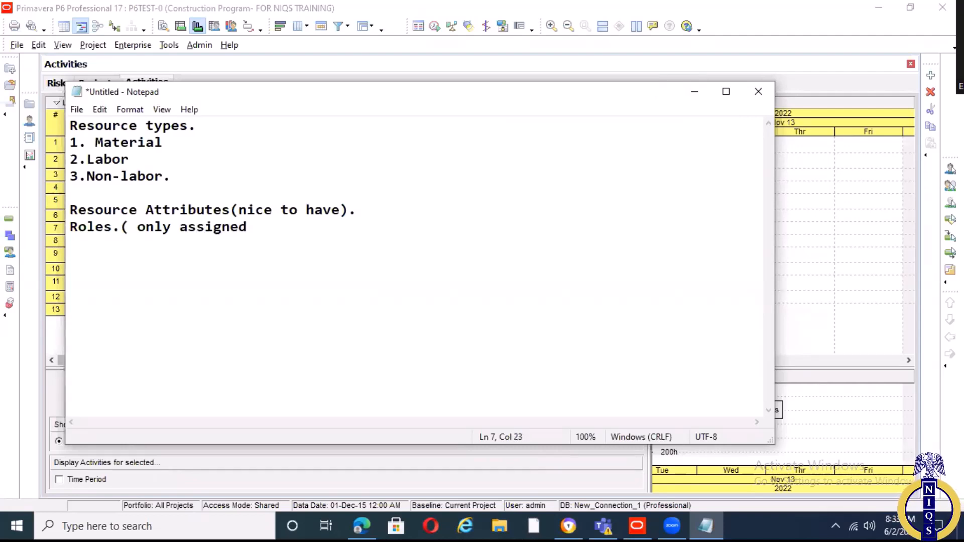
{"action": "key", "text": "BackSpace"}
{"action": "key", "text": "BackSpace"}
{"action": "key", "text": "BackSpace"}
{"action": "key", "text": "BackSpace"}
{"action": "key", "text": "BackSpace"}
{"action": "key", "text": "BackSpace"}
{"action": "key", "text": "BackSpace"}
{"action": "key", "text": "BackSpace"}
{"action": "key", "text": "BackSpace"}
{"action": "key", "text": "BackSpace"}
{"action": "key", "text": "BackSpace"}
{"action": "key", "text": "BackSpace"}
{"action": "key", "text": "BackSpace"}
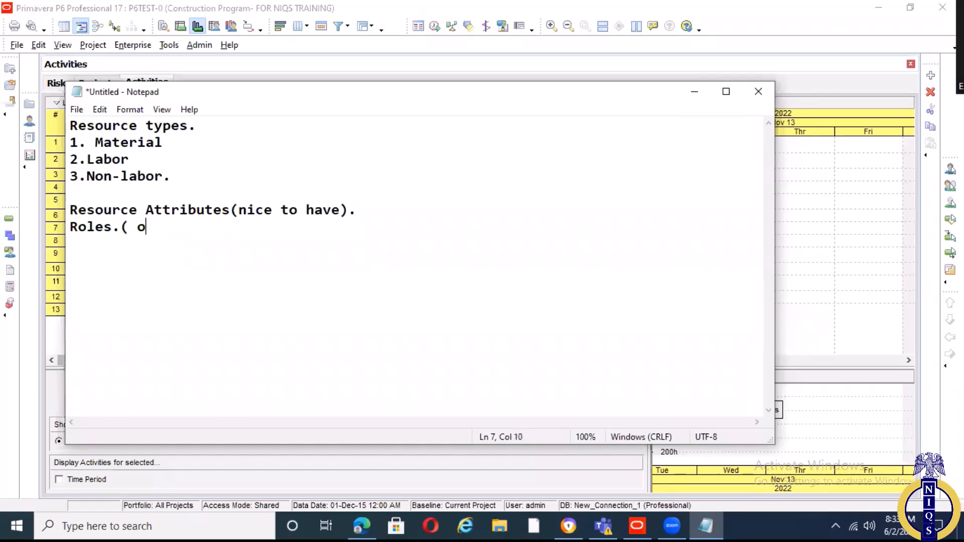
{"action": "key", "text": "BackSpace"}
{"action": "key", "text": "BackSpace"}
Complete the Roles line with the text "assigned only to labor resources).".
{"action": "type", "text": "assigned on"}
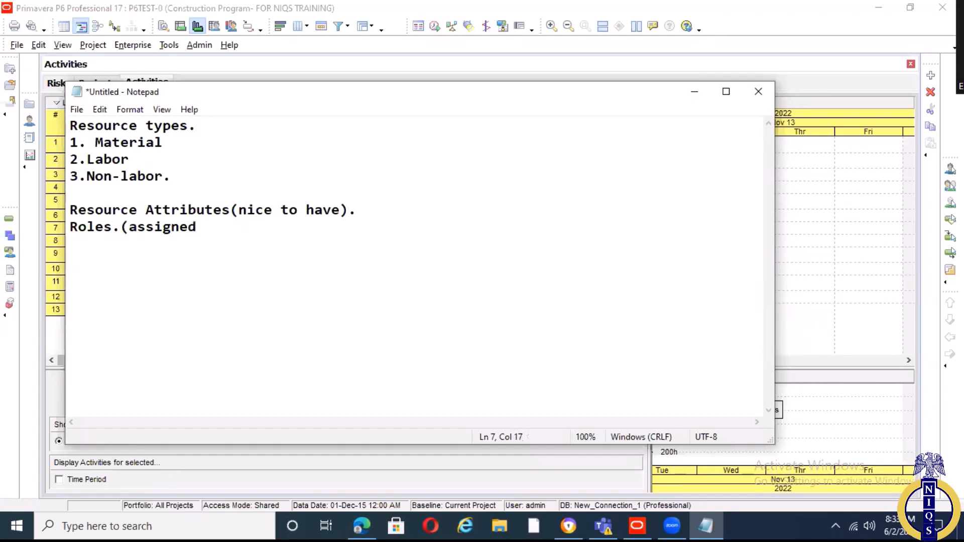
{"action": "type", "text": "ly to labou"}
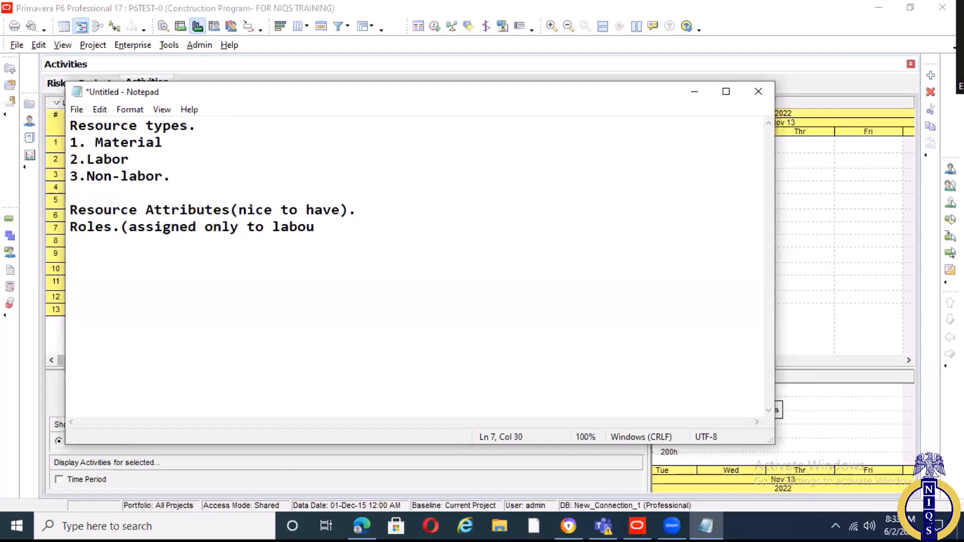
{"action": "key", "text": "BackSpace"}
{"action": "type", "text": "r resources)"}
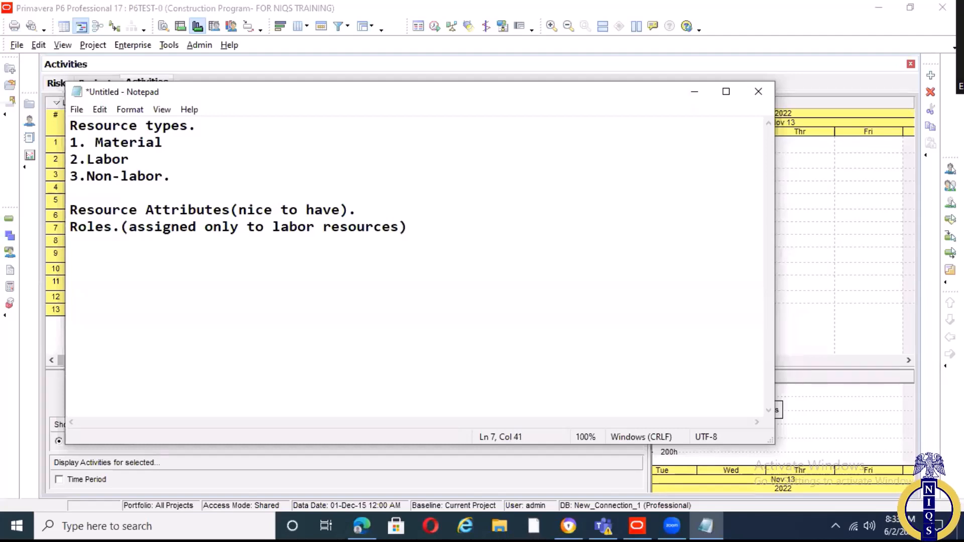
{"action": "type", "text": "."}
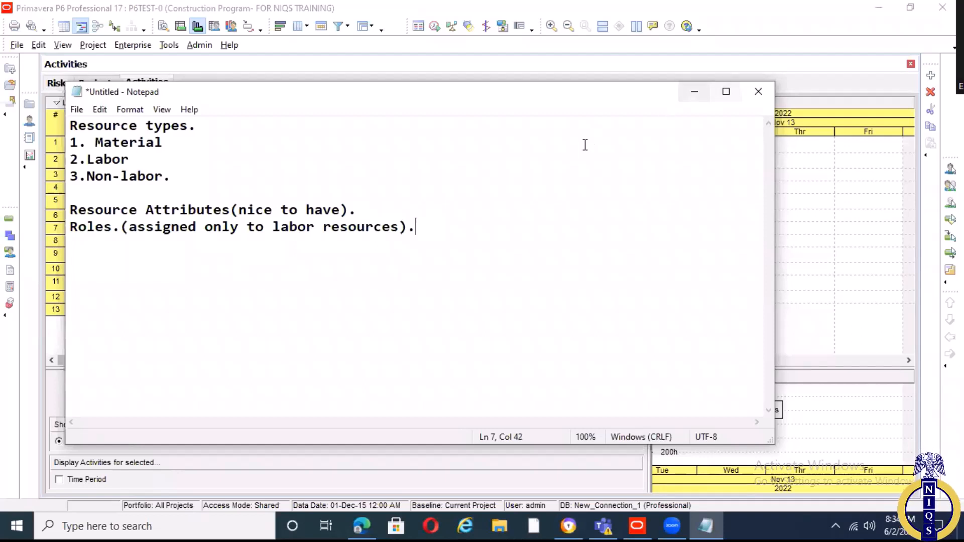
Add the line "Not applicable for material and non- labor resources." beneath the Roles line, separated by a blank line.
{"action": "key", "text": "Return"}
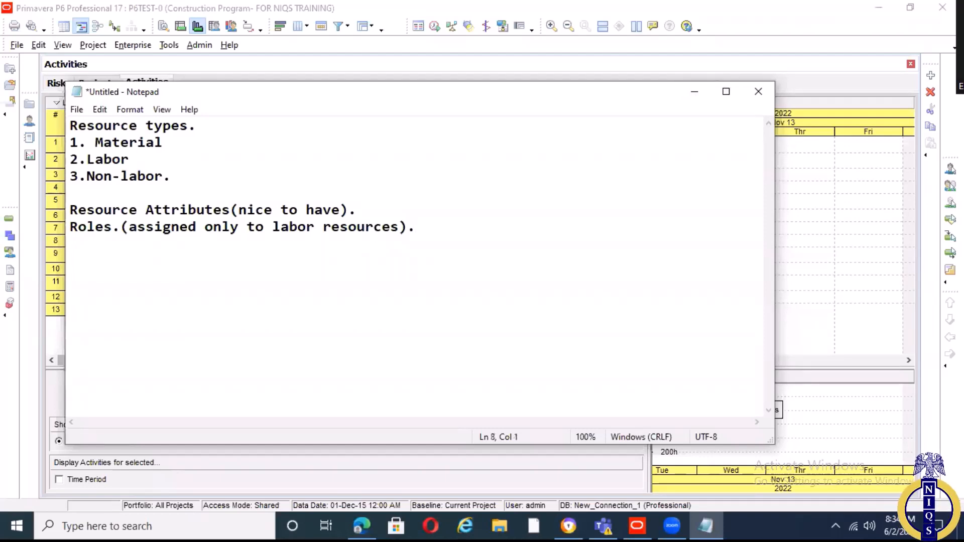
{"action": "key", "text": "Return"}
{"action": "type", "text": "Note"}
{"action": "key", "text": "BackSpace"}
{"action": "type", "text": "applica"}
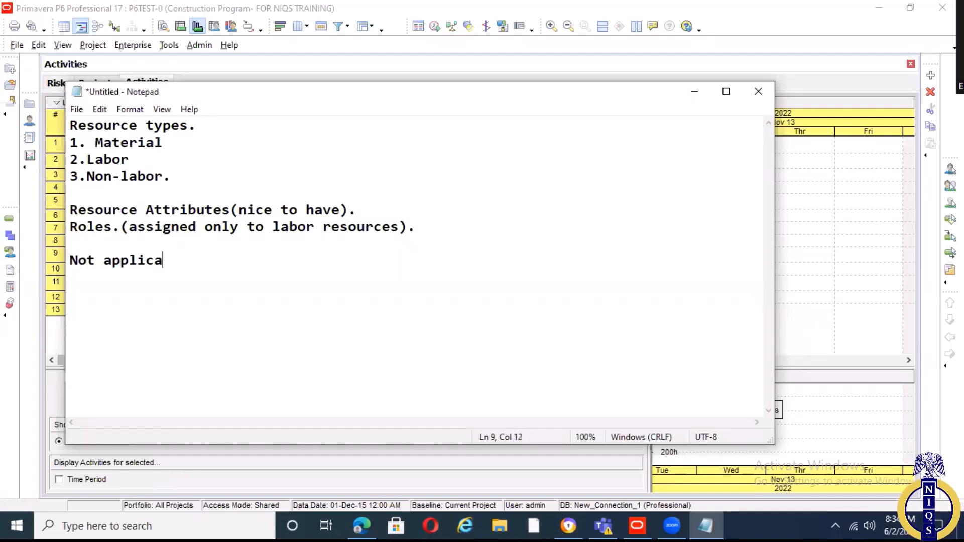
{"action": "type", "text": "ble for ma"}
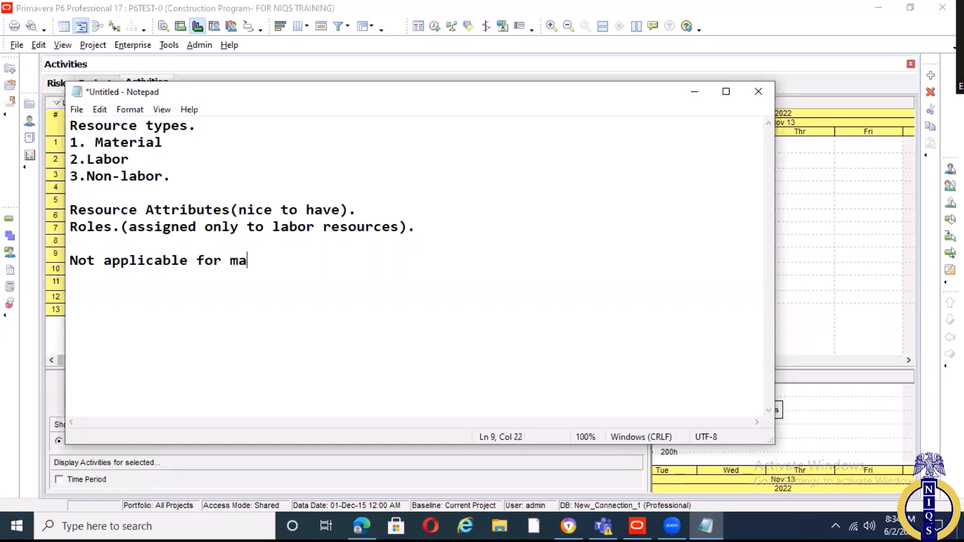
{"action": "type", "text": "terial a"}
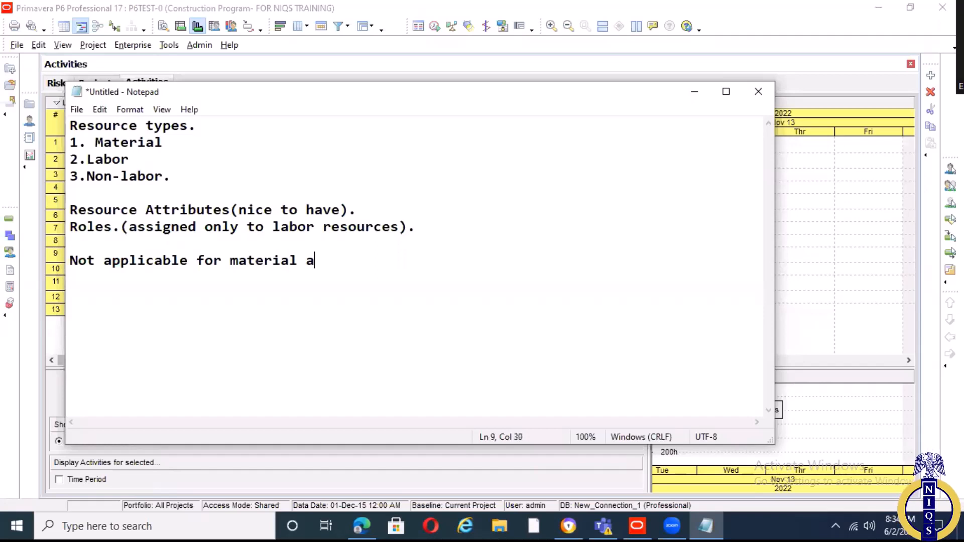
{"action": "type", "text": "nd non- labou"}
{"action": "key", "text": "BackSpace"}
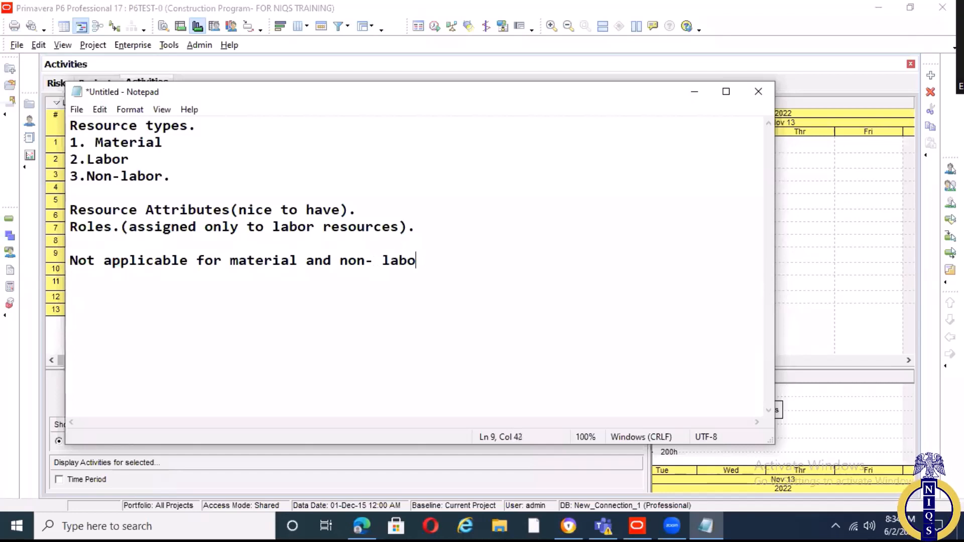
{"action": "type", "text": "r resources."}
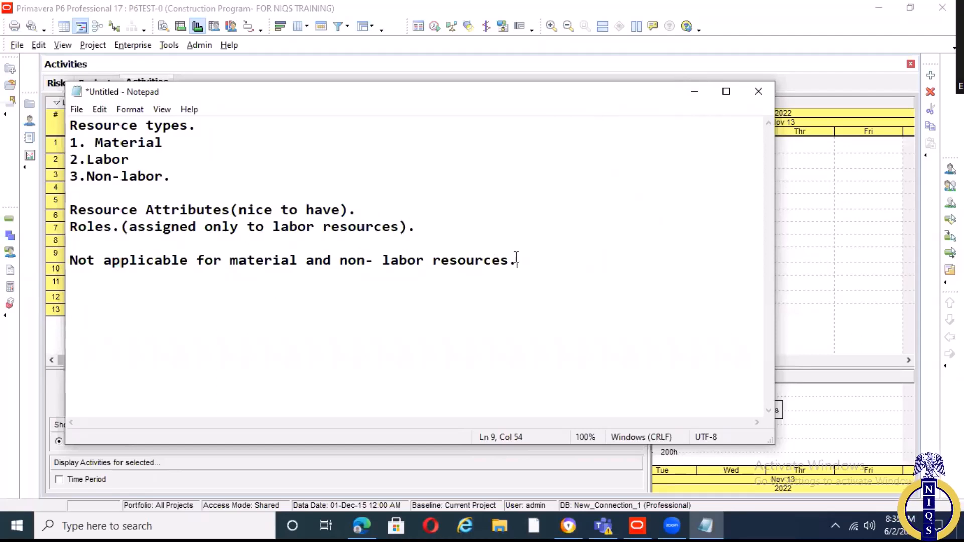
Add the heading "Steps." below the notes and enter "1. Create a role ( optional)" as its first item.
{"action": "key", "text": "Return"}
{"action": "type", "text": "Ste"}
{"action": "type", "text": "ps."}
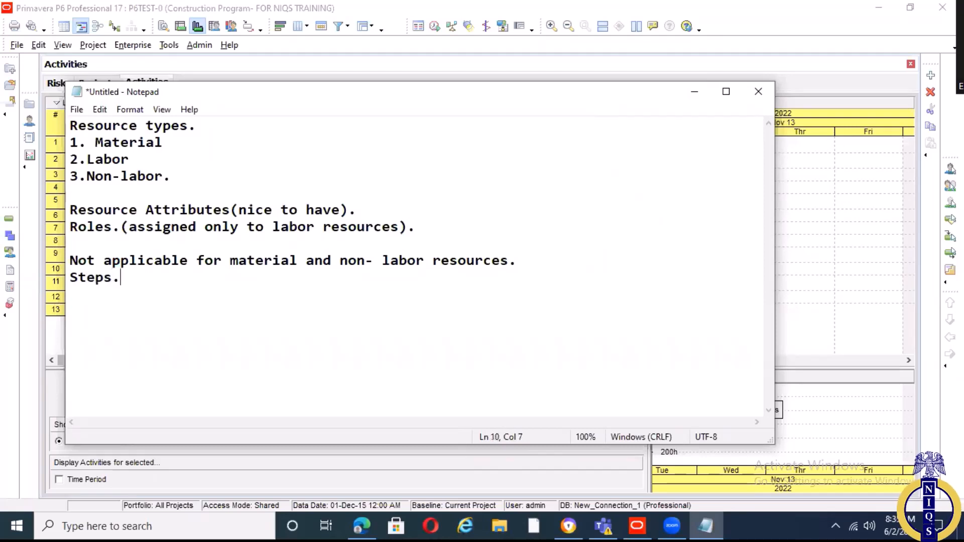
{"action": "key", "text": "Return"}
{"action": "type", "text": "1. "}
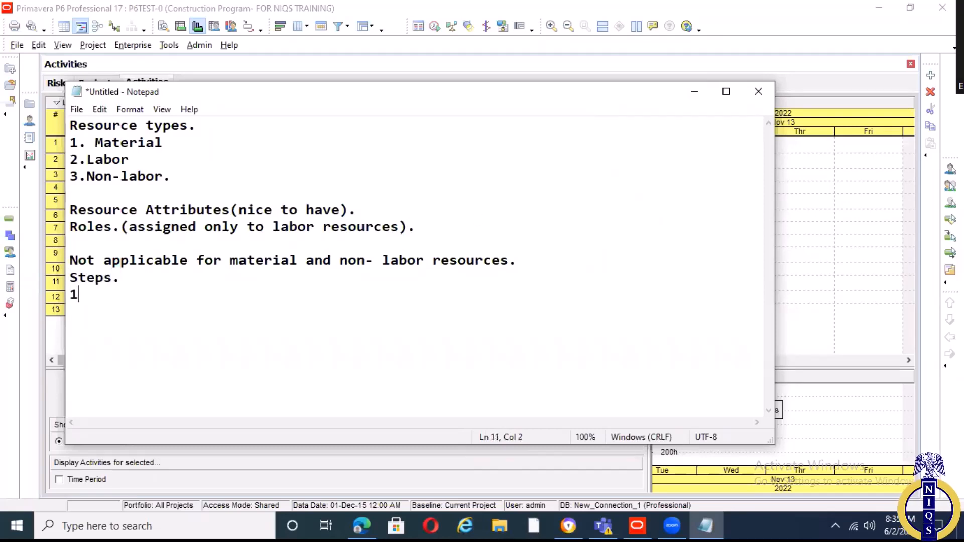
{"action": "type", "text": "Creatio"}
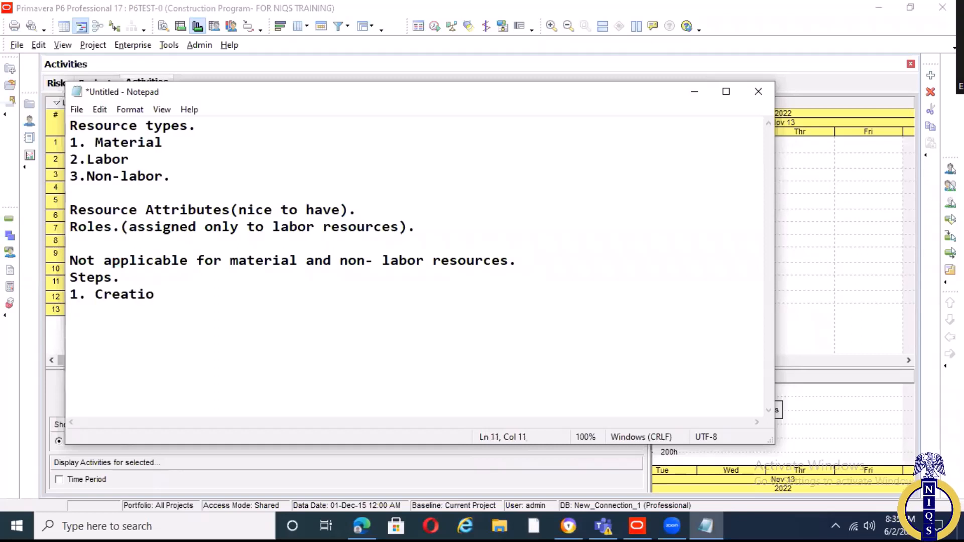
{"action": "key", "text": "BackSpace"}
{"action": "key", "text": "BackSpace"}
{"action": "type", "text": "e a role"}
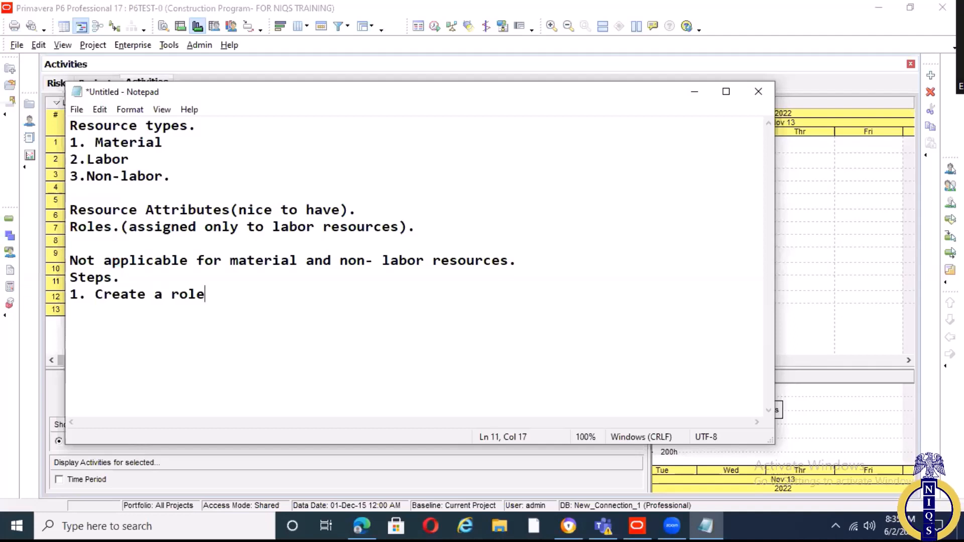
{"action": "type", "text": " ( optiona"}
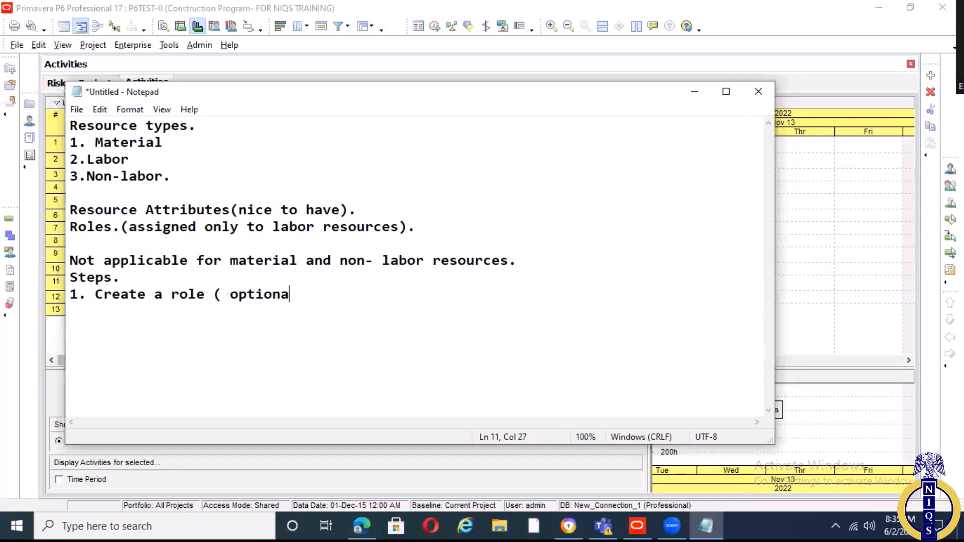
{"action": "type", "text": "l)"}
Add the second step as "2.Create resources (All types)".
{"action": "key", "text": "Return"}
{"action": "type", "text": "2.Crea"}
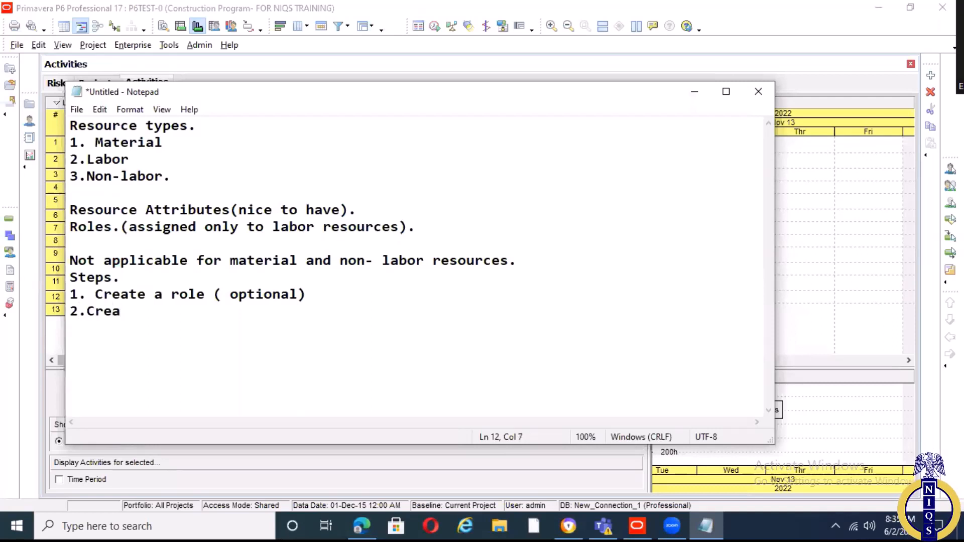
{"action": "type", "text": "te resources ("}
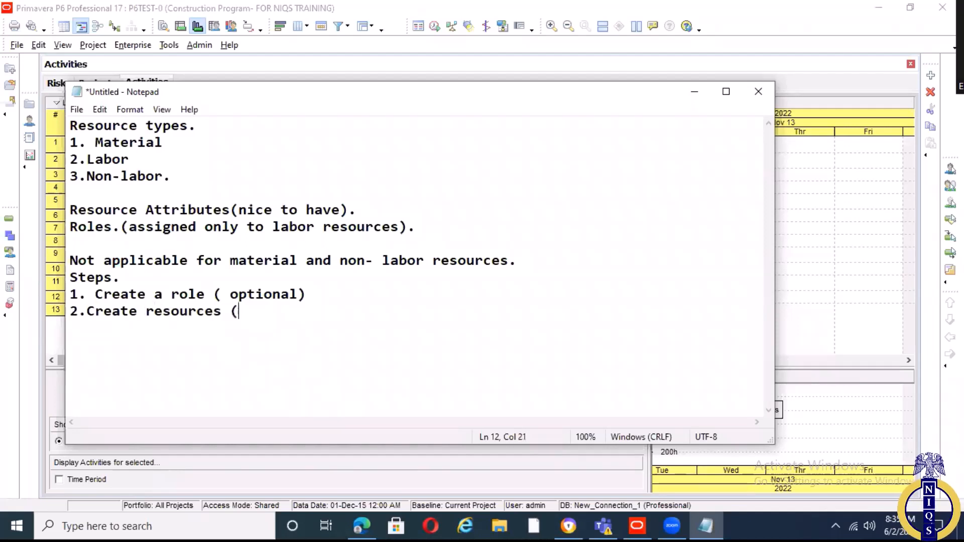
{"action": "type", "text": "material,"}
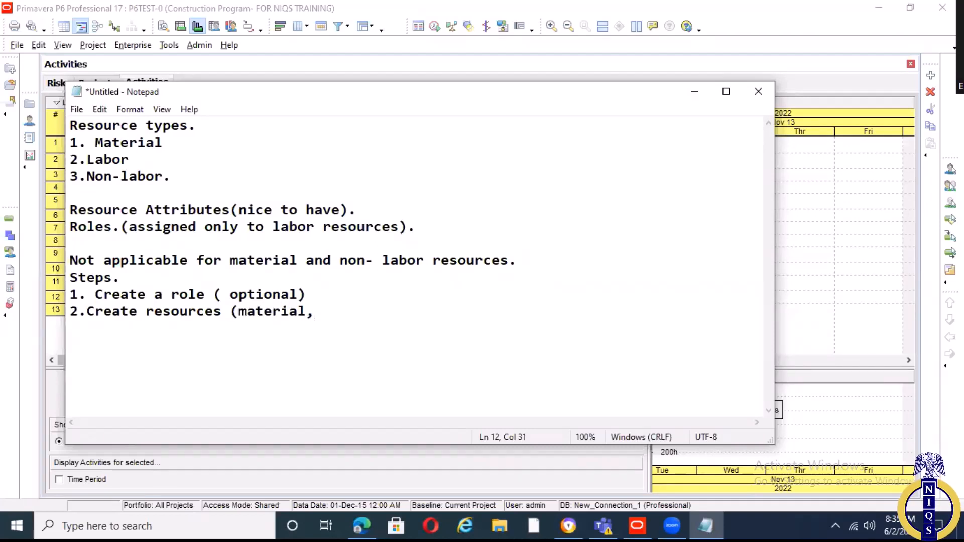
{"action": "key", "text": "BackSpace"}
{"action": "key", "text": "BackSpace"}
{"action": "key", "text": "BackSpace"}
{"action": "key", "text": "BackSpace"}
{"action": "key", "text": "BackSpace"}
{"action": "key", "text": "BackSpace"}
{"action": "key", "text": "BackSpace"}
{"action": "key", "text": "BackSpace"}
{"action": "key", "text": "BackSpace"}
{"action": "key", "text": "BackSpace"}
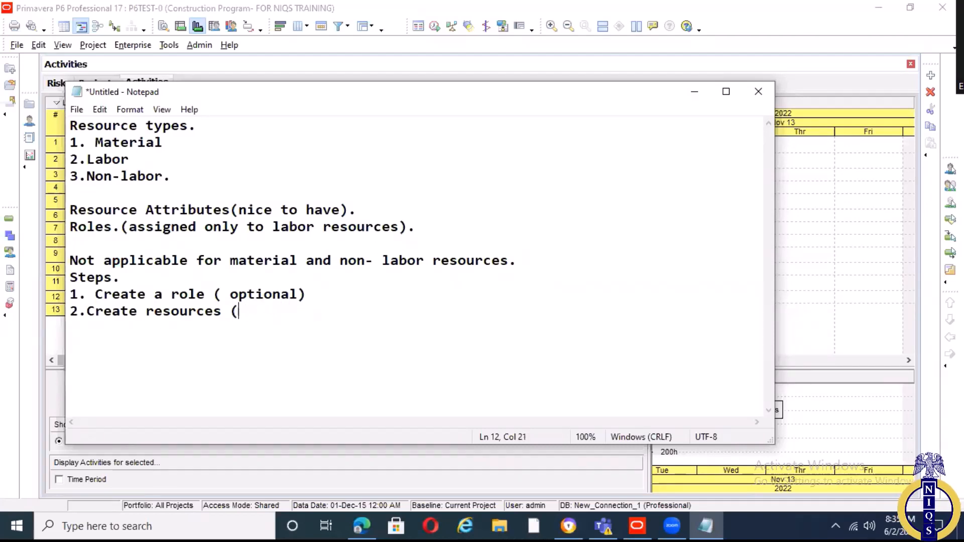
{"action": "type", "text": "All types)"}
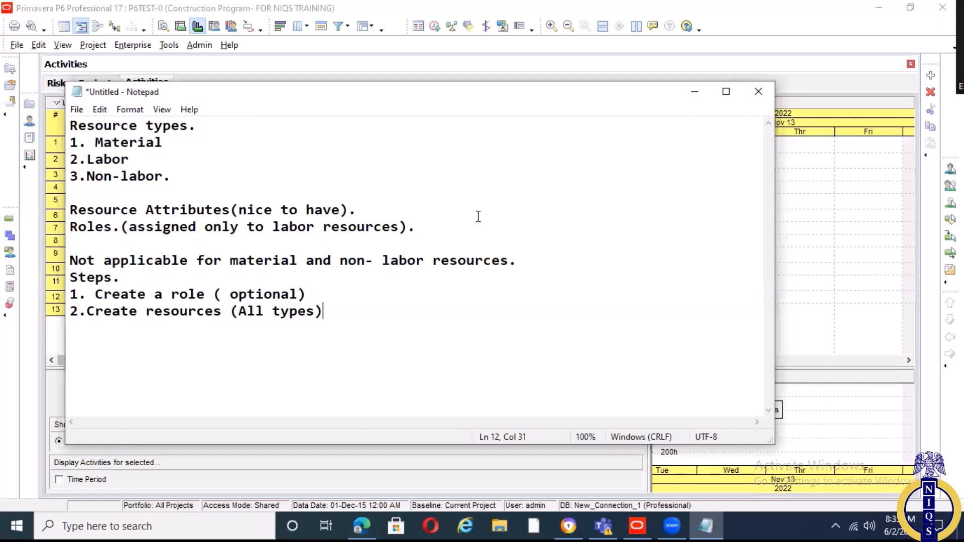
Add the third step with the text "3.Assign resouces to activities.".
{"action": "key", "text": "Return"}
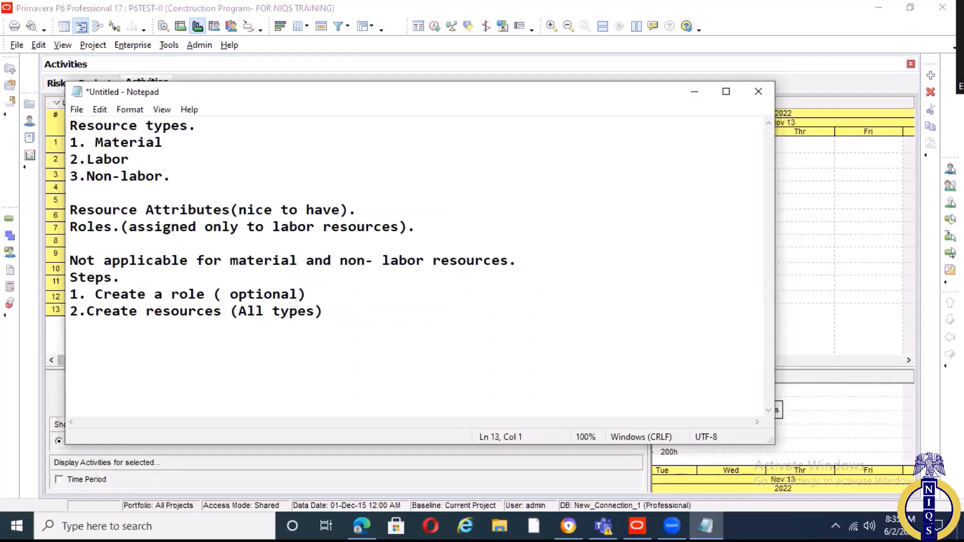
{"action": "type", "text": "3.Assign resou"}
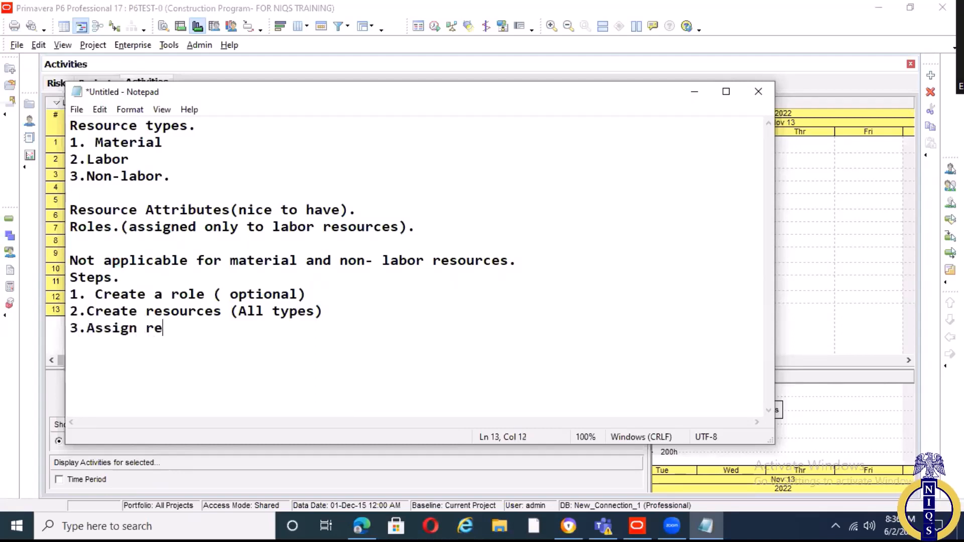
{"action": "type", "text": "ces to "}
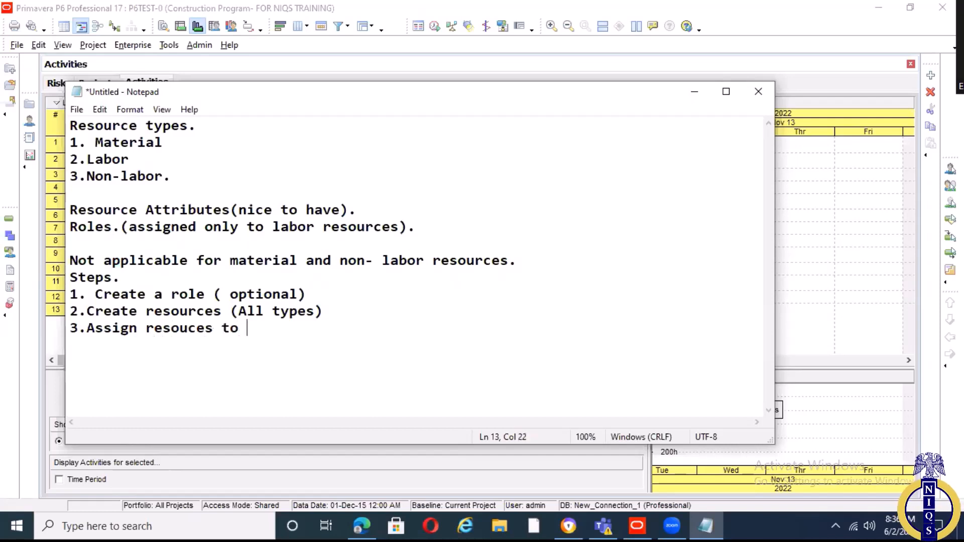
{"action": "type", "text": "activit"}
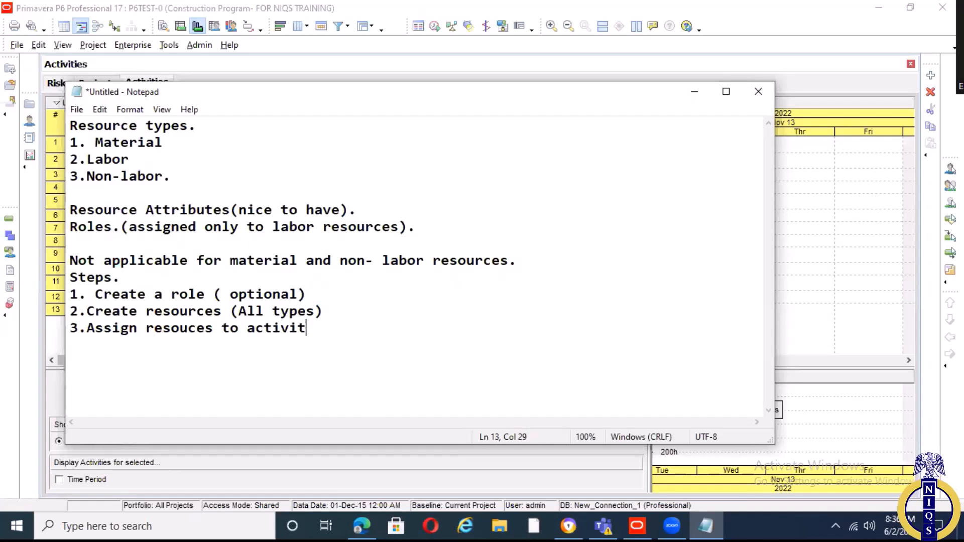
{"action": "type", "text": "ies."}
{"action": "key", "text": "Return"}
{"action": "type", "text": "4."}
{"action": "key", "text": "BackSpace"}
{"action": "key", "text": "BackSpace"}
Append "( assign resource quantities)." to the end of the third step.
{"action": "left_click", "coordinate": [360, 327]}
{"action": "type", "text": "( assign"}
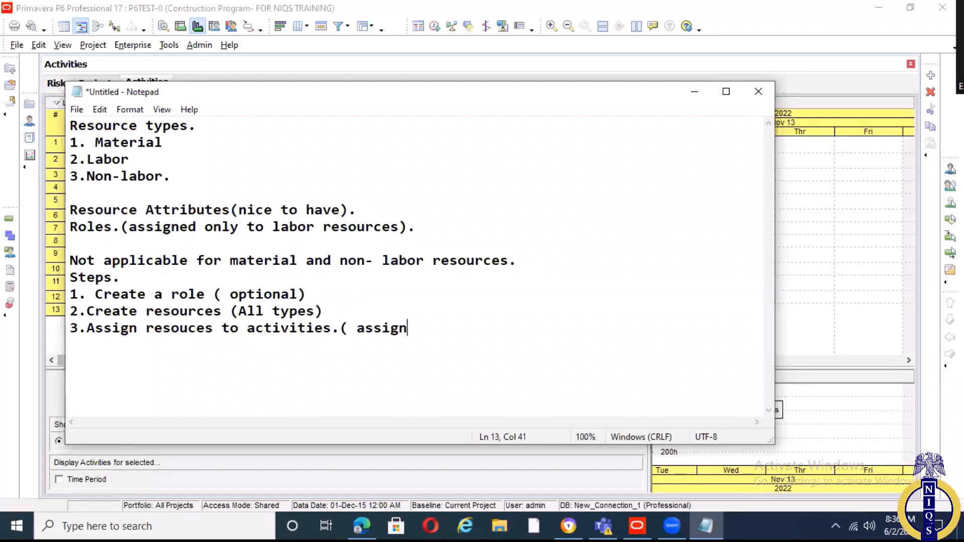
{"action": "key", "text": "BackSpace"}
{"action": "type", "text": ")"}
{"action": "key", "text": "BackSpace"}
{"action": "type", "text": "resource "}
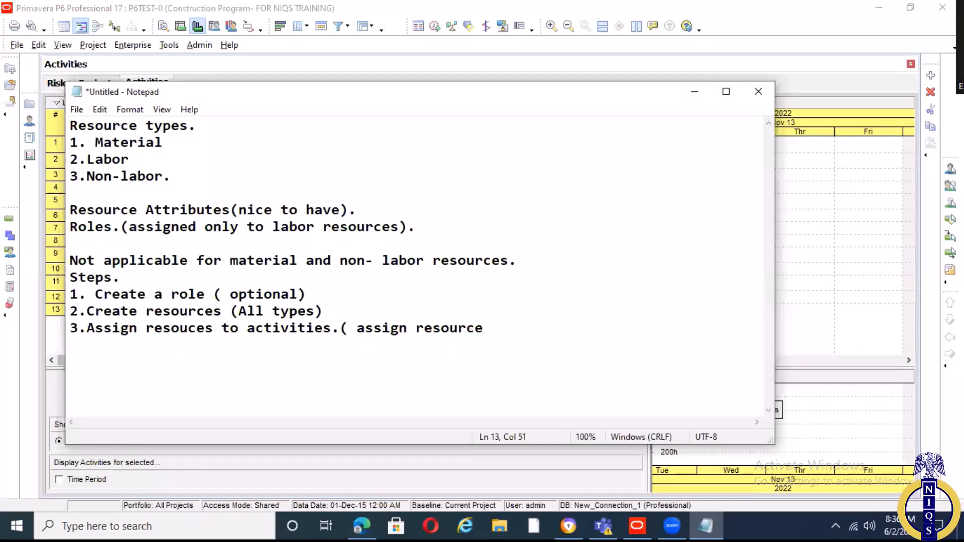
{"action": "type", "text": "quani"}
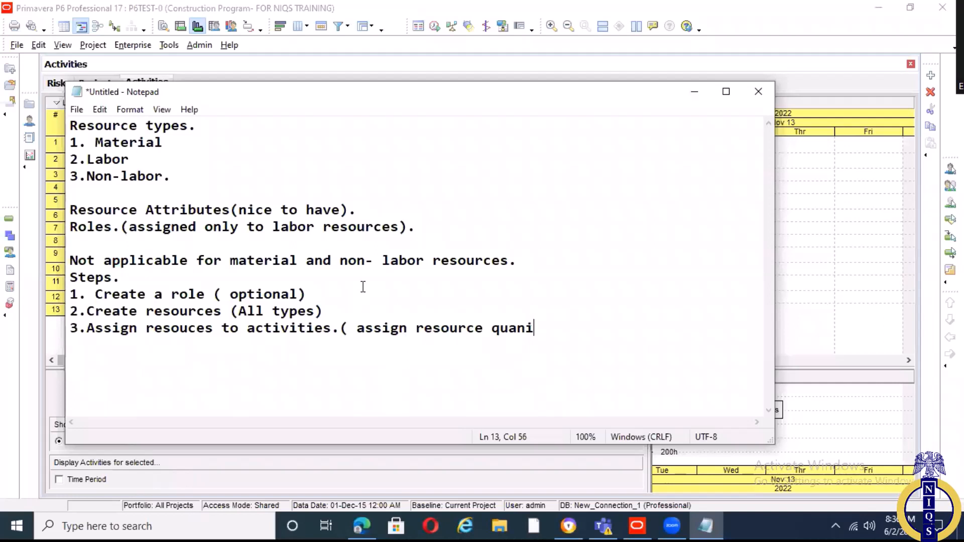
{"action": "key", "text": "BackSpace"}
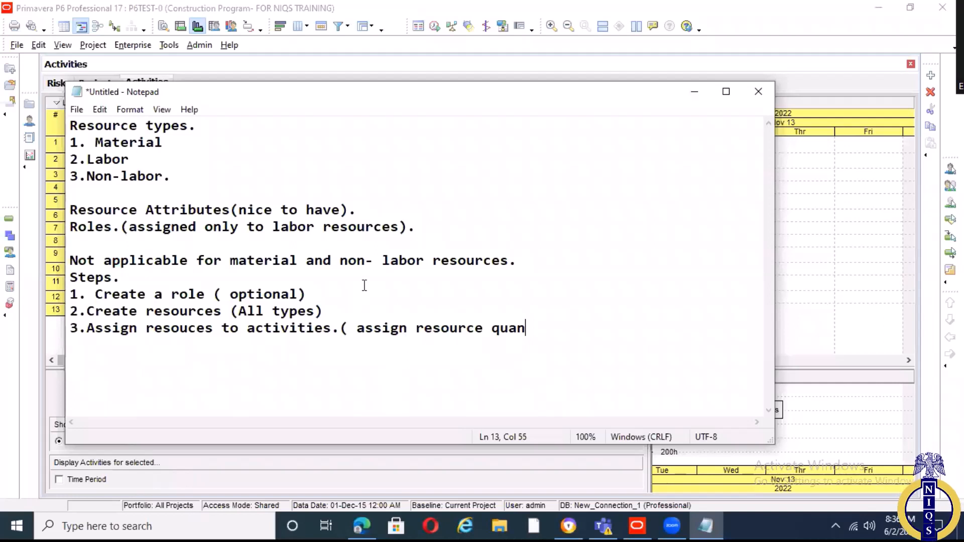
{"action": "type", "text": "tities"}
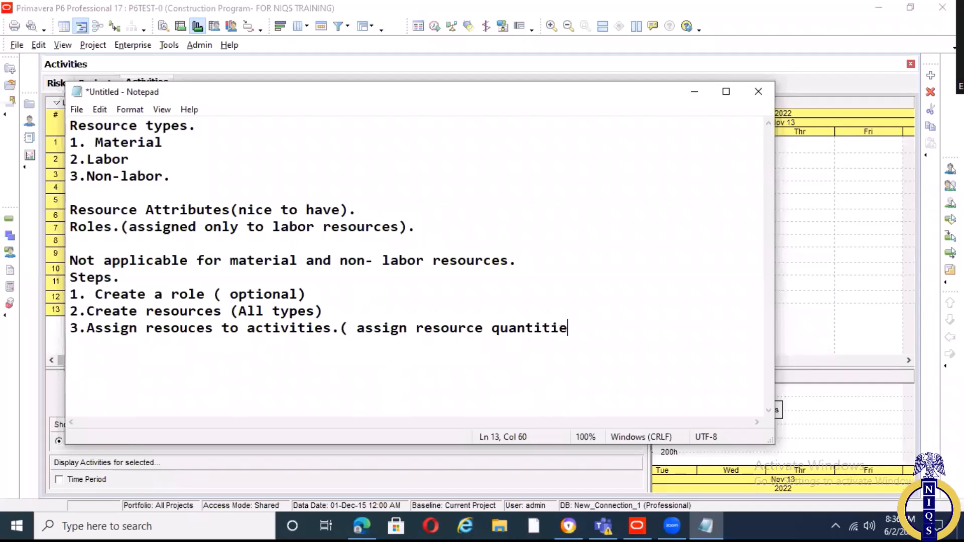
{"action": "type", "text": ")."}
Add the fourth step as "4.Resource analysis( over allocation)".
{"action": "key", "text": "Return"}
{"action": "type", "text": "4.Resou"}
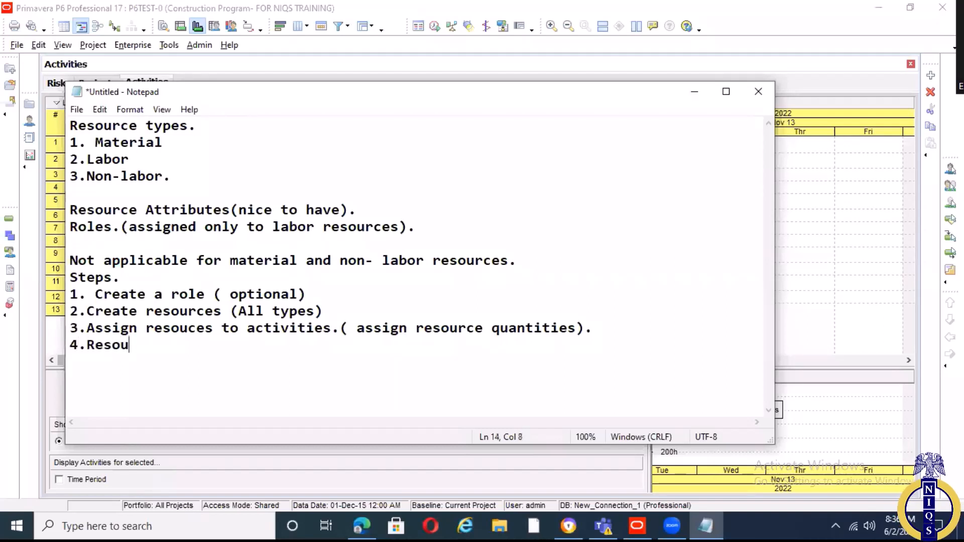
{"action": "type", "text": "rce analysis"}
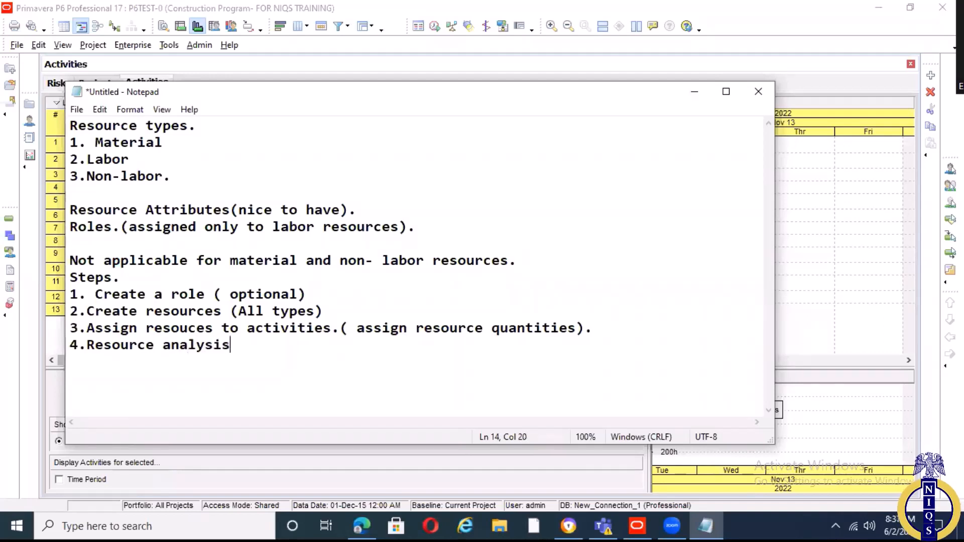
{"action": "type", "text": "( over allo"}
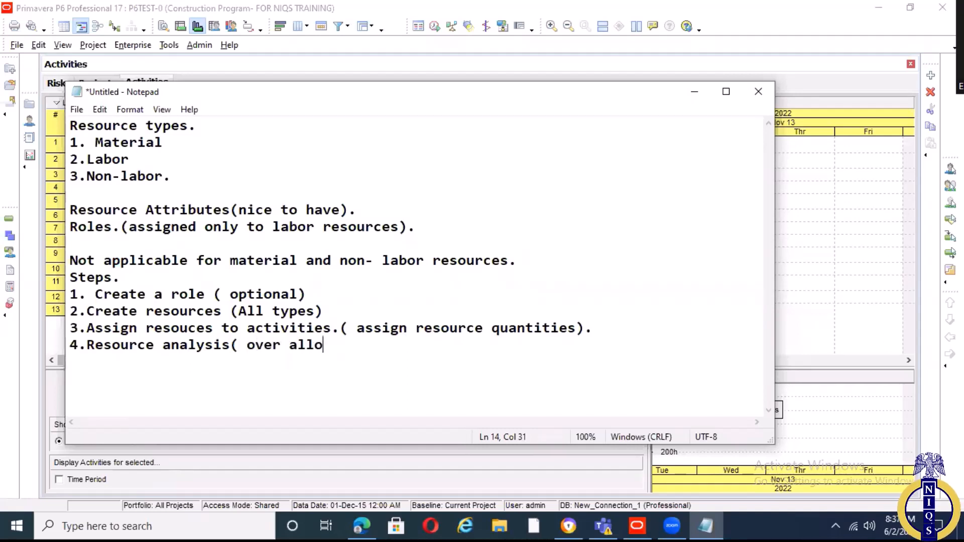
{"action": "type", "text": "cation)"}
Add the fifth step with the text "5.Budgeted labor units,".
{"action": "key", "text": "Return"}
{"action": "type", "text": "5"}
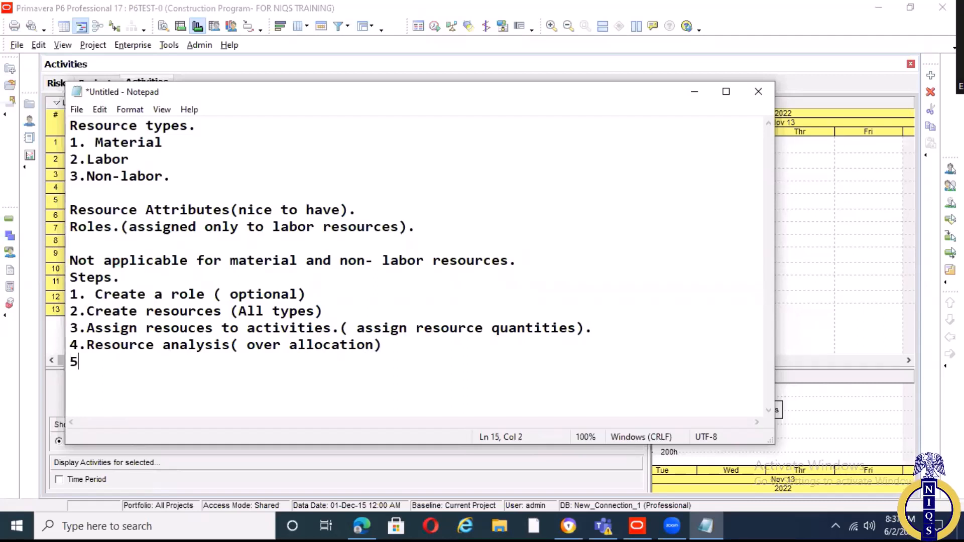
{"action": "type", "text": ".Budgetted 1"}
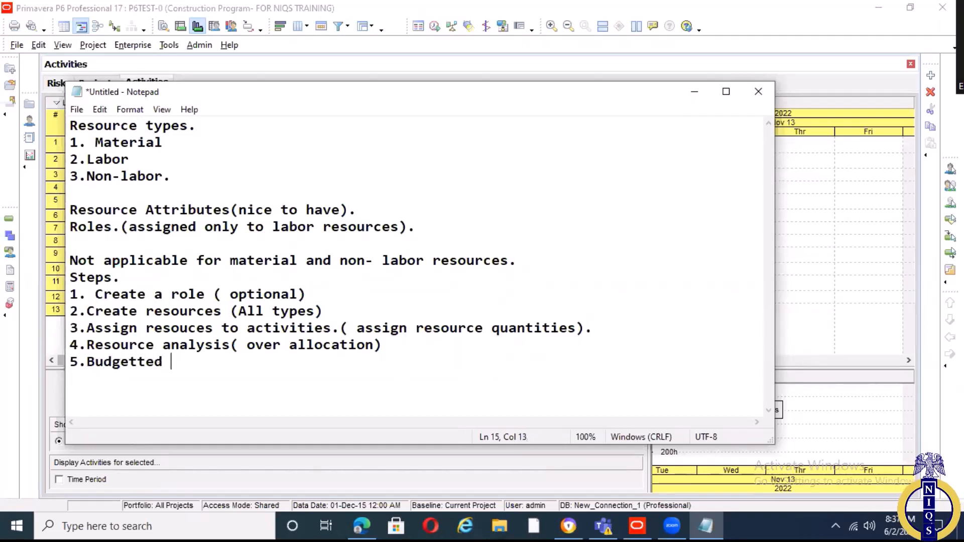
{"action": "key", "text": "BackSpace"}
{"action": "key", "text": "BackSpace"}
{"action": "key", "text": "BackSpace"}
{"action": "key", "text": "BackSpace"}
{"action": "key", "text": "BackSpace"}
{"action": "type", "text": "ed labor u"}
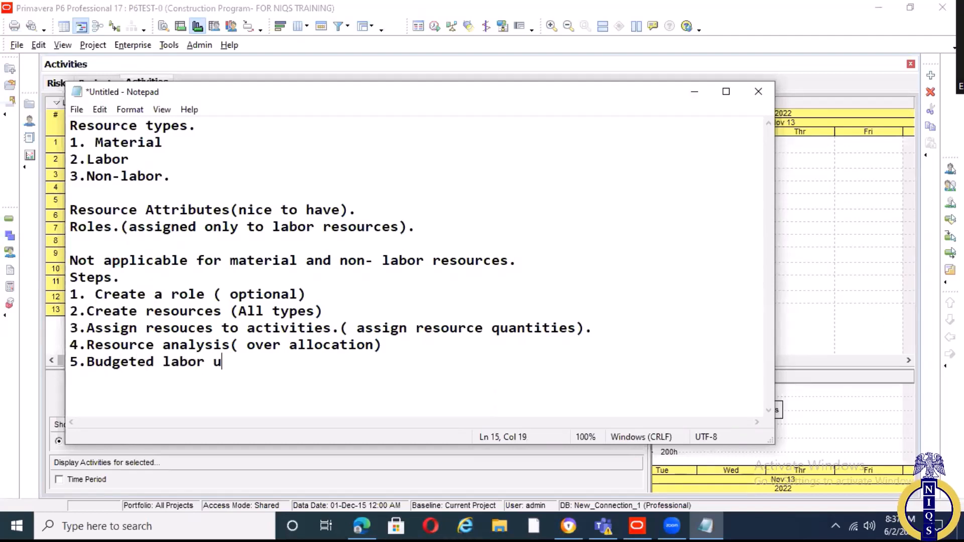
{"action": "type", "text": "nits,"}
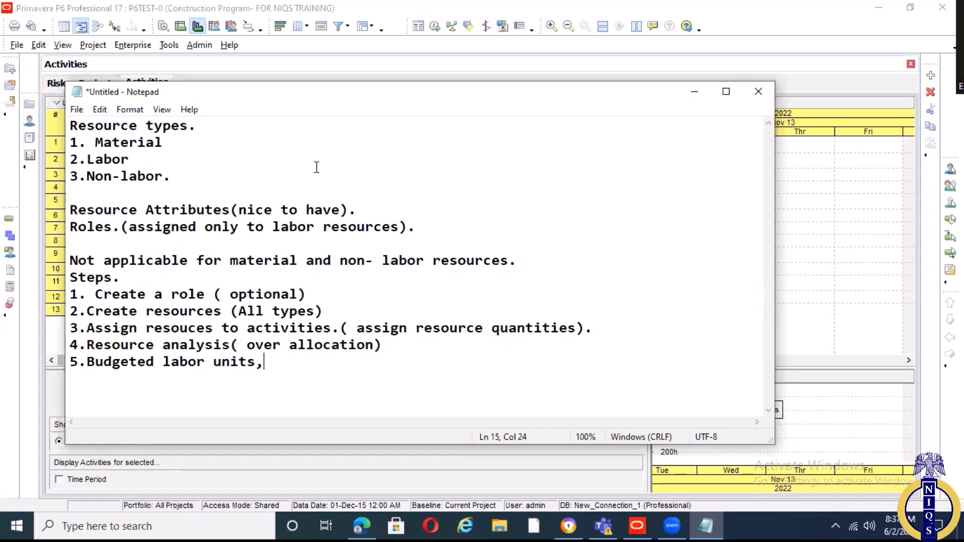
Put the notes away, recheck them once, and return to the Activities view in Primavera P6.
{"action": "left_click", "coordinate": [695, 95]}
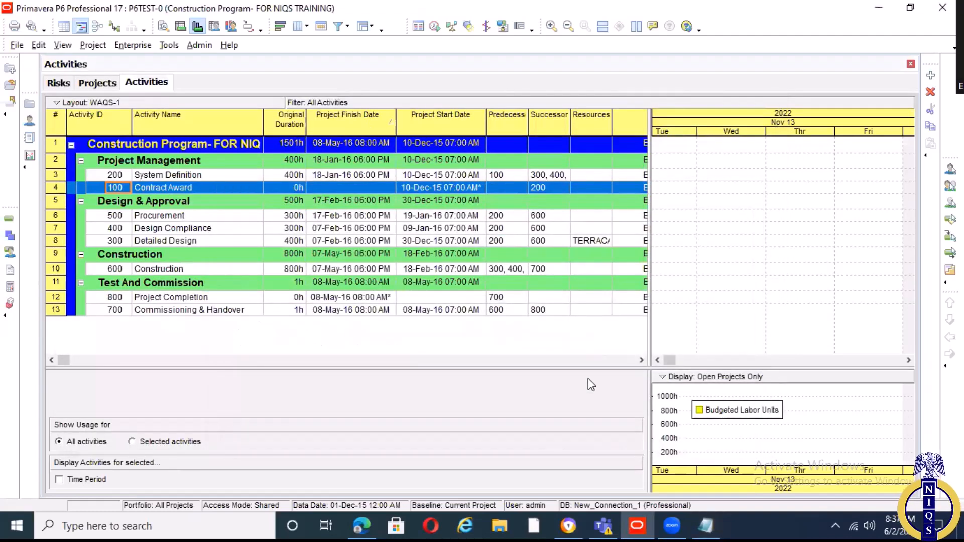
{"action": "left_click", "coordinate": [705, 525]}
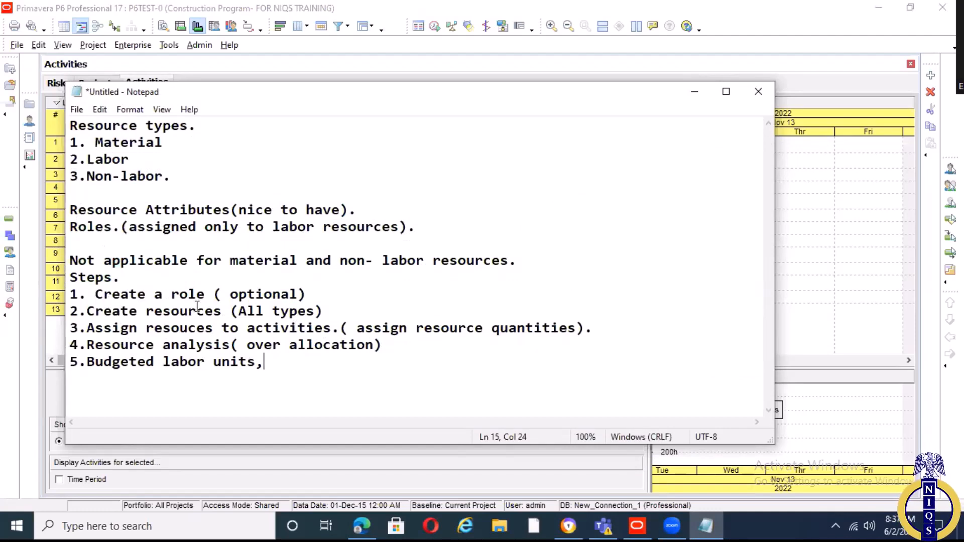
{"action": "left_click", "coordinate": [695, 94]}
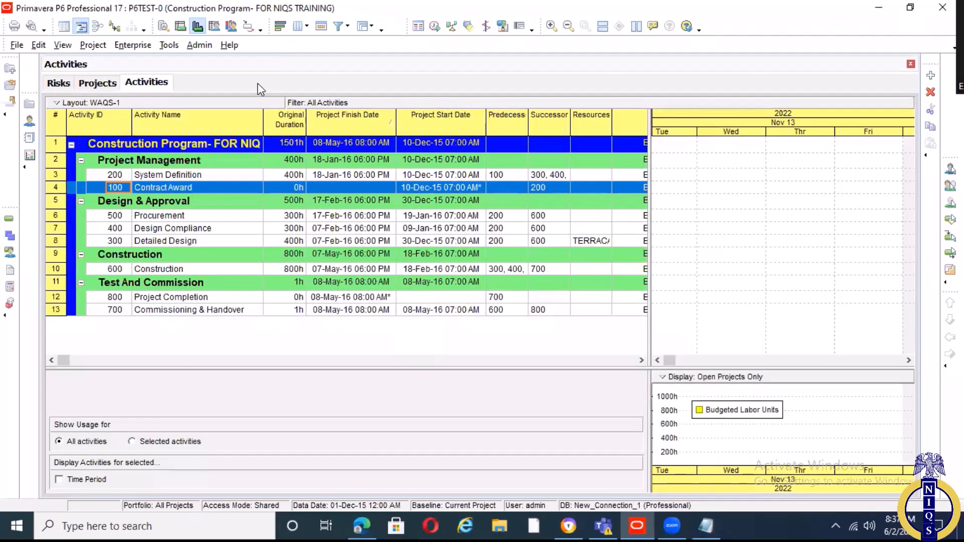
Open the enterprise roles and filter the list to show All Roles.
{"action": "left_click", "coordinate": [135, 44]}
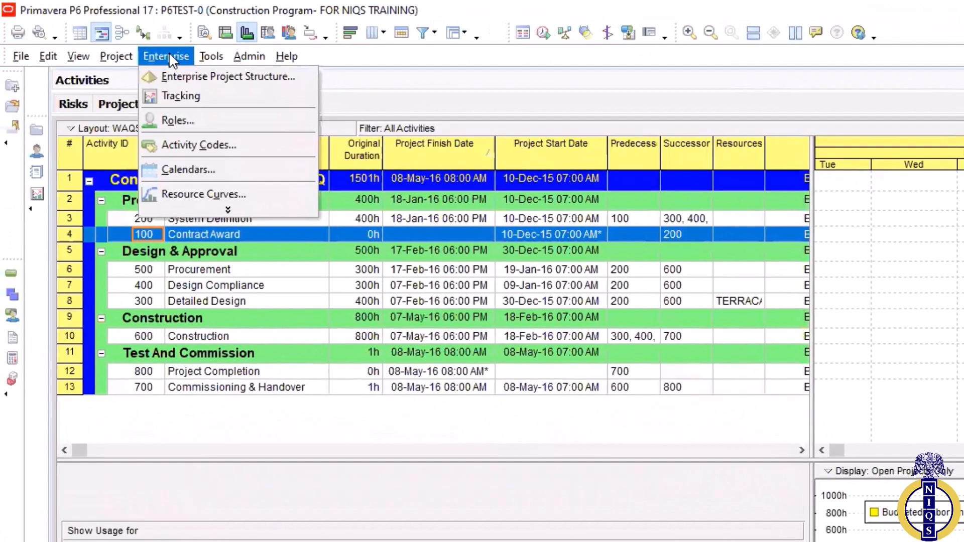
{"action": "left_click", "coordinate": [176, 120]}
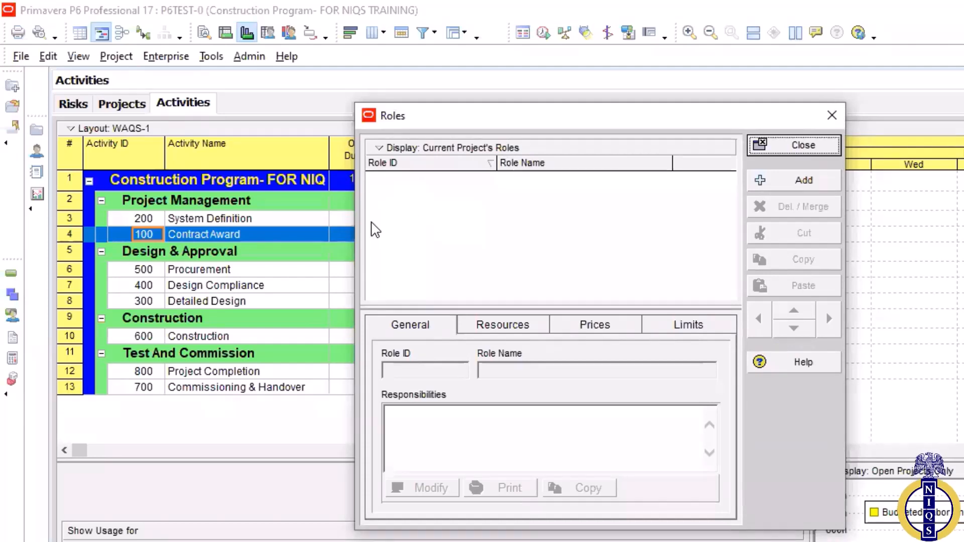
{"action": "left_click", "coordinate": [379, 148]}
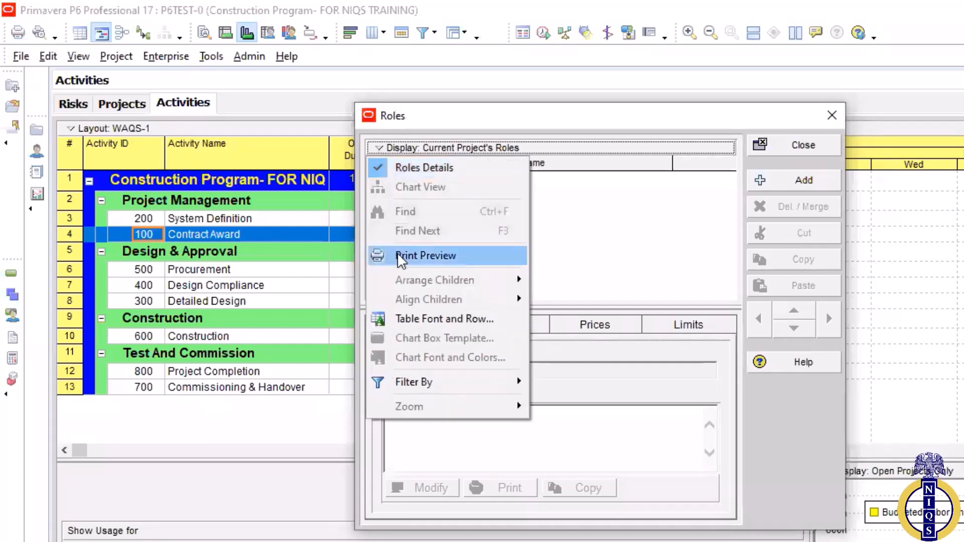
{"action": "mouse_move", "coordinate": [464, 382]}
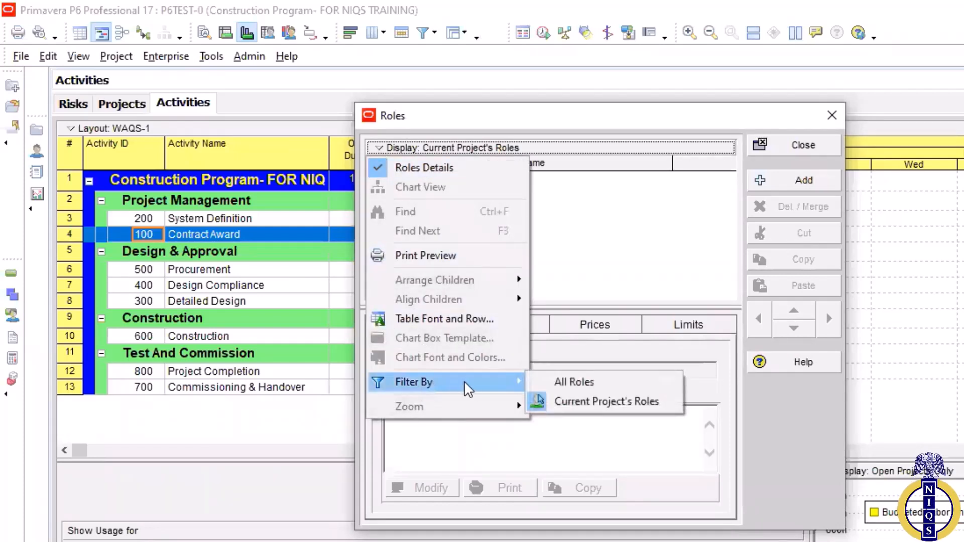
{"action": "left_click", "coordinate": [568, 383]}
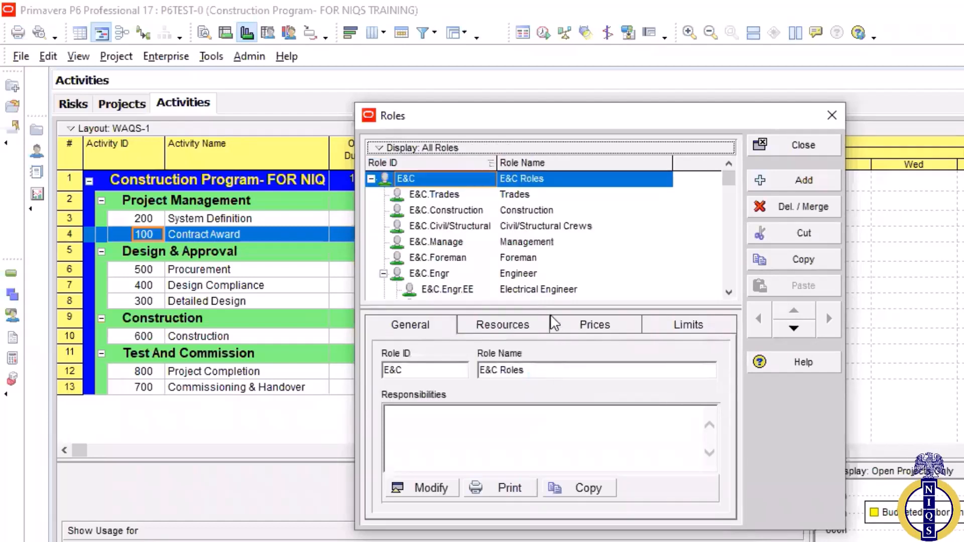
Add a new role at the end of the list, level with Heat Exchanger Project, and start editing its name.
{"action": "left_click_drag", "start_coordinate": [540, 408], "coordinate": [539, 412]}
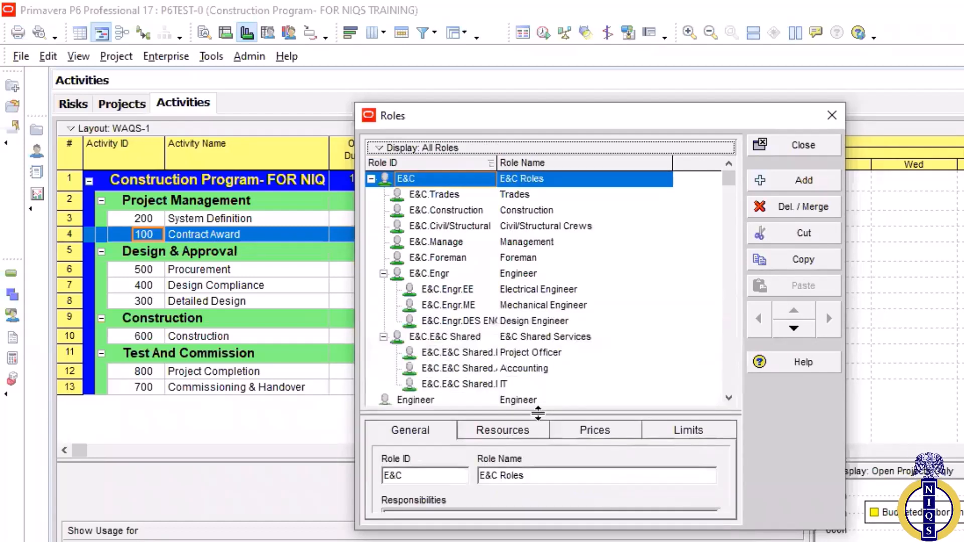
{"action": "left_click_drag", "start_coordinate": [727, 177], "coordinate": [723, 401]}
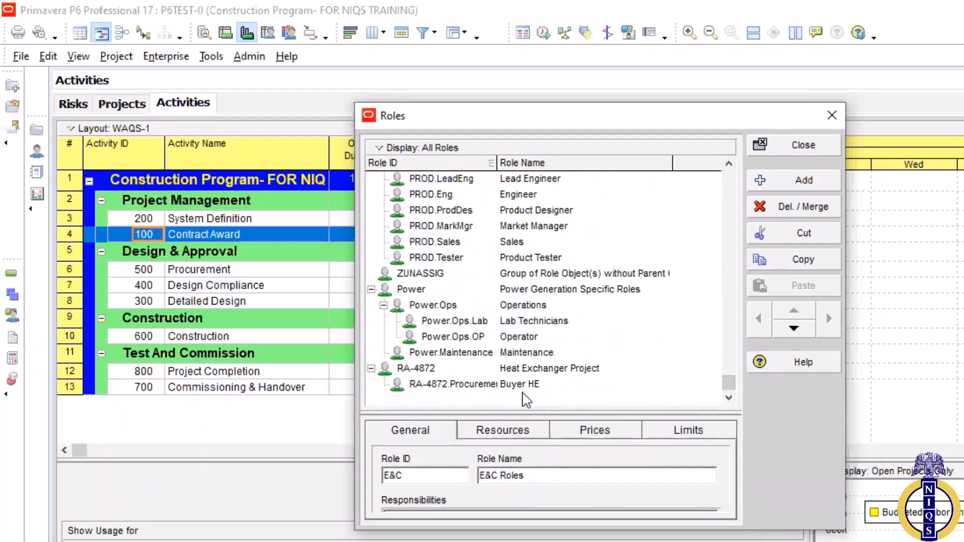
{"action": "left_click", "coordinate": [544, 370]}
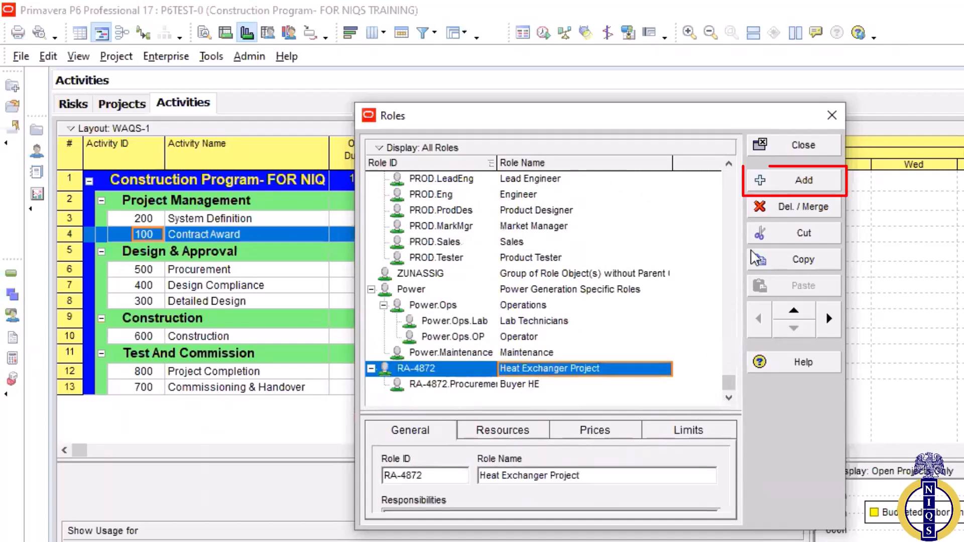
{"action": "left_click", "coordinate": [792, 186]}
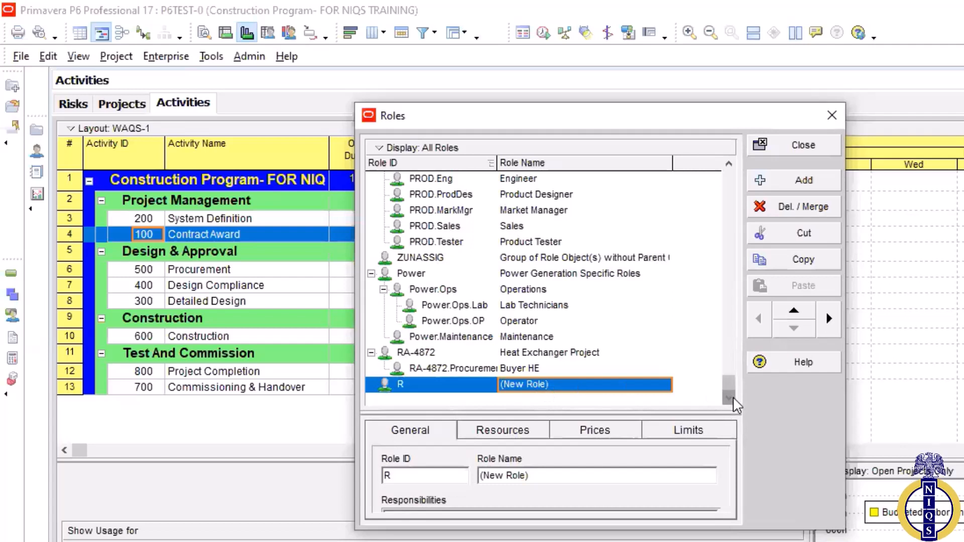
{"action": "left_click", "coordinate": [550, 385]}
{"action": "left_click_drag", "start_coordinate": [550, 385], "coordinate": [479, 389]}
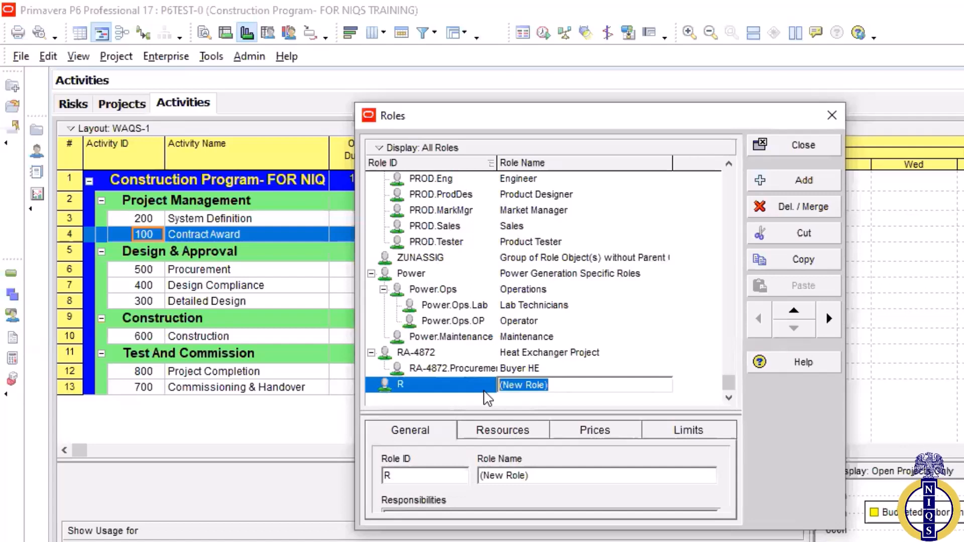
{"action": "type", "text": "NIQS"}
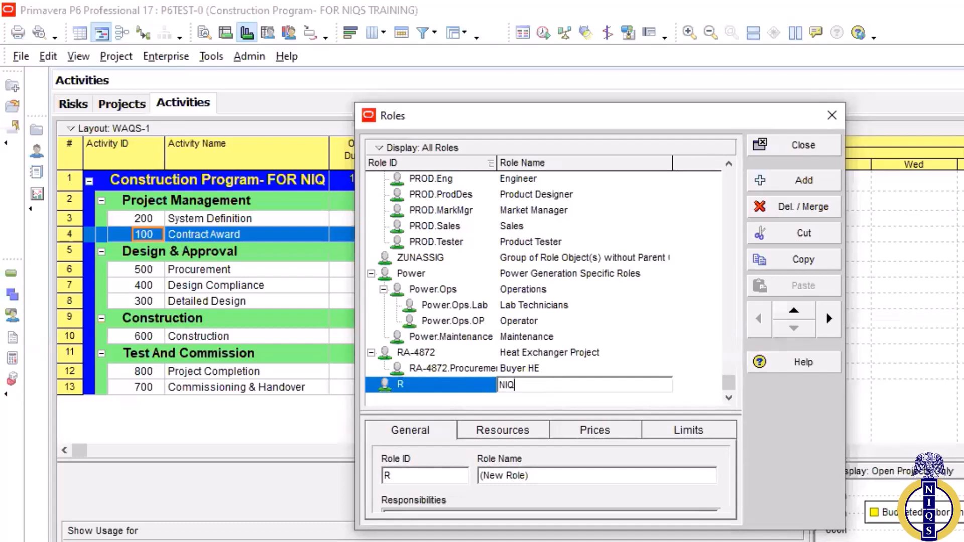
{"action": "key", "text": "BackSpace"}
{"action": "key", "text": "BackSpace"}
{"action": "key", "text": "BackSpace"}
{"action": "key", "text": "BackSpace"}
Name the new role "WAQSN BDNG PROJECT", and collapse and re-expand the Heat Exchanger Project role.
{"action": "type", "text": "WAQSN"}
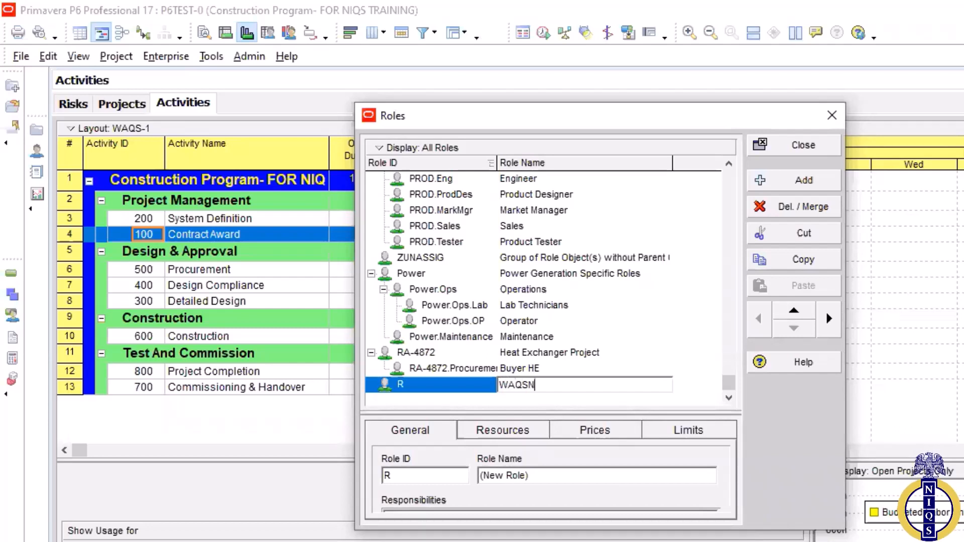
{"action": "type", "text": " BDNG PROJ"}
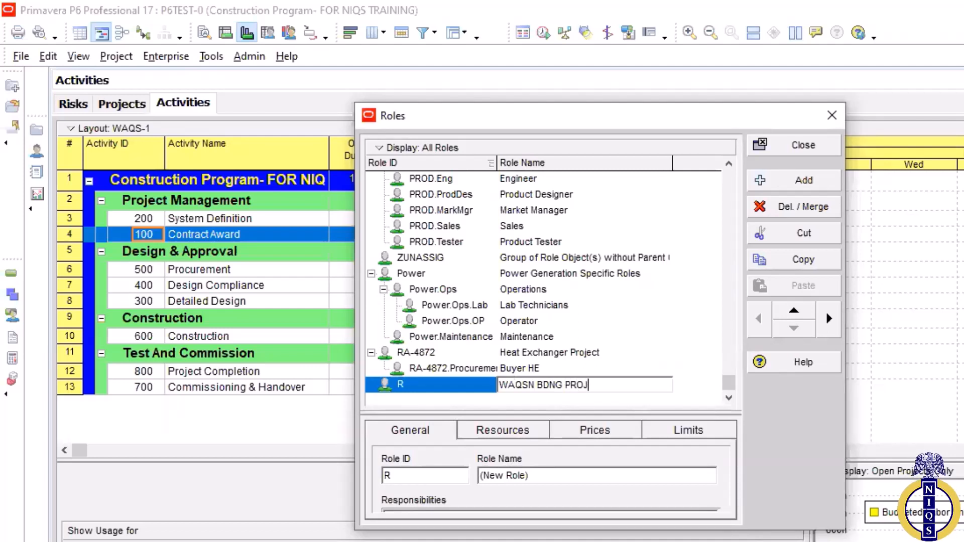
{"action": "type", "text": "ECT"}
{"action": "left_click", "coordinate": [373, 356]}
{"action": "left_click", "coordinate": [371, 352]}
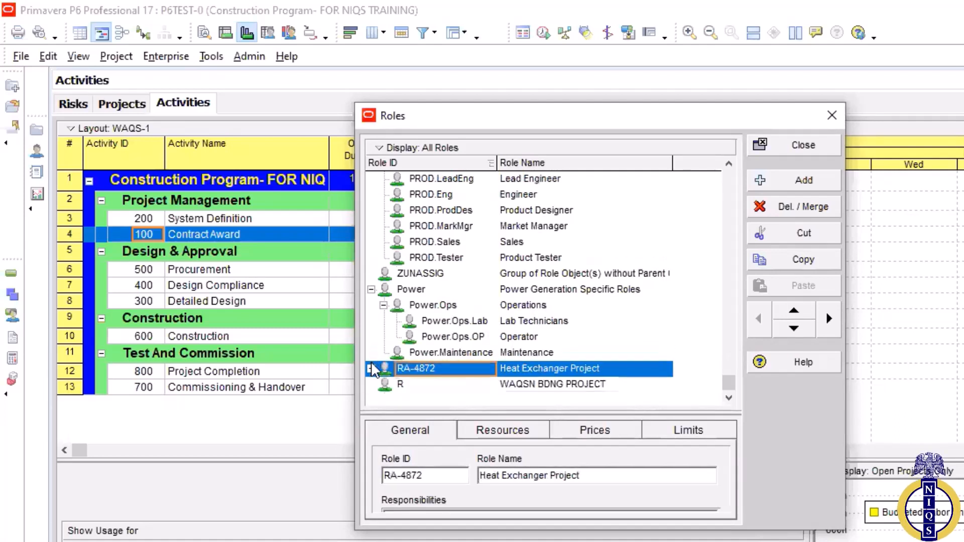
{"action": "left_click", "coordinate": [371, 367]}
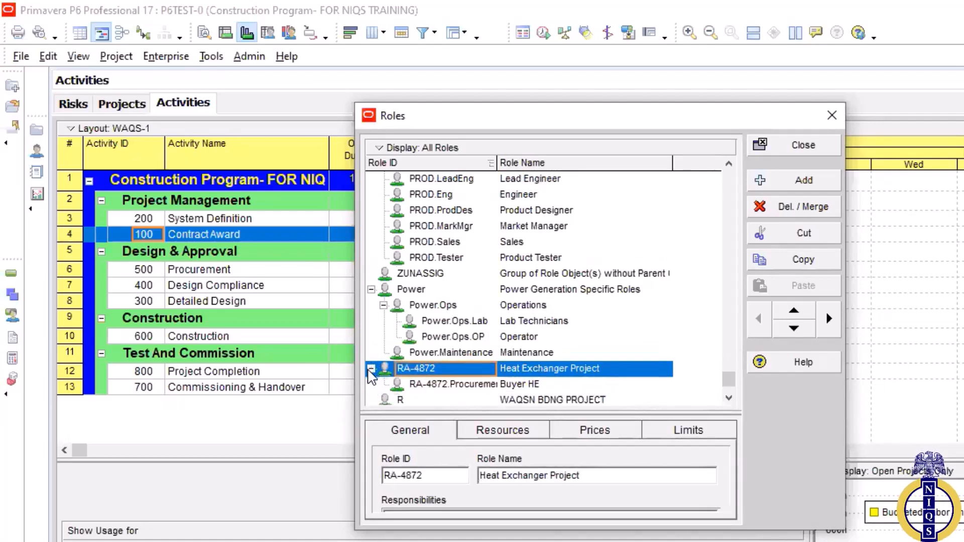
Add a child role named "Project Planning and Controls" under WAQSN BDNG PROJECT.
{"action": "left_click", "coordinate": [444, 399]}
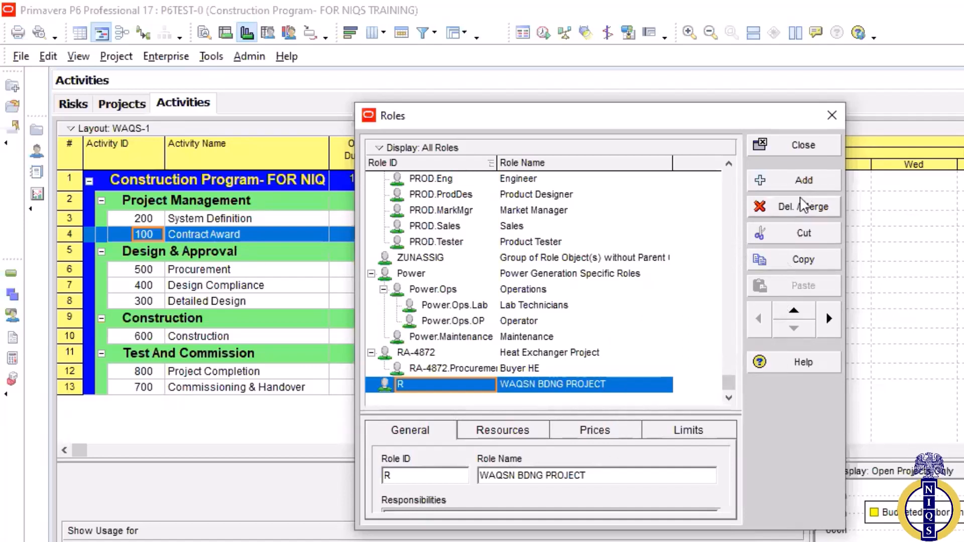
{"action": "left_click", "coordinate": [804, 182]}
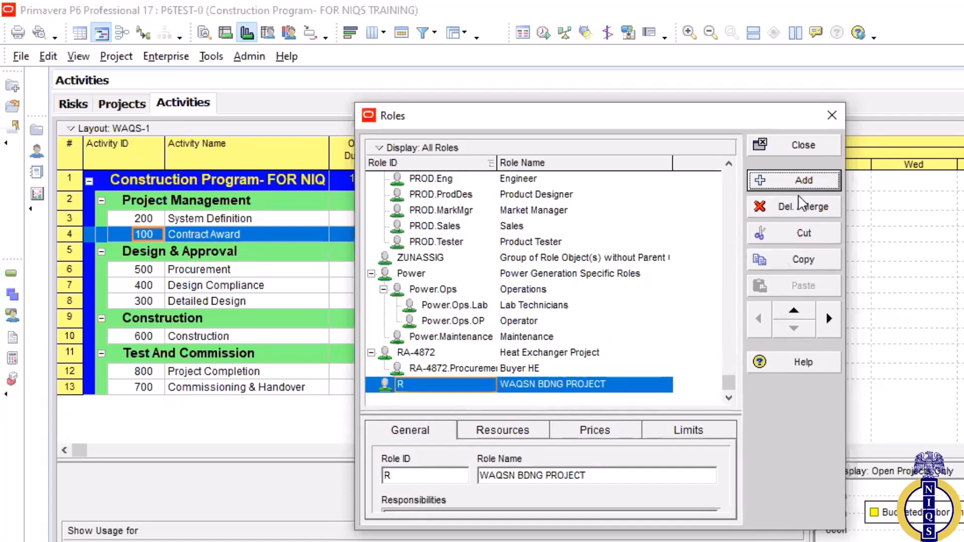
{"action": "left_click", "coordinate": [829, 318]}
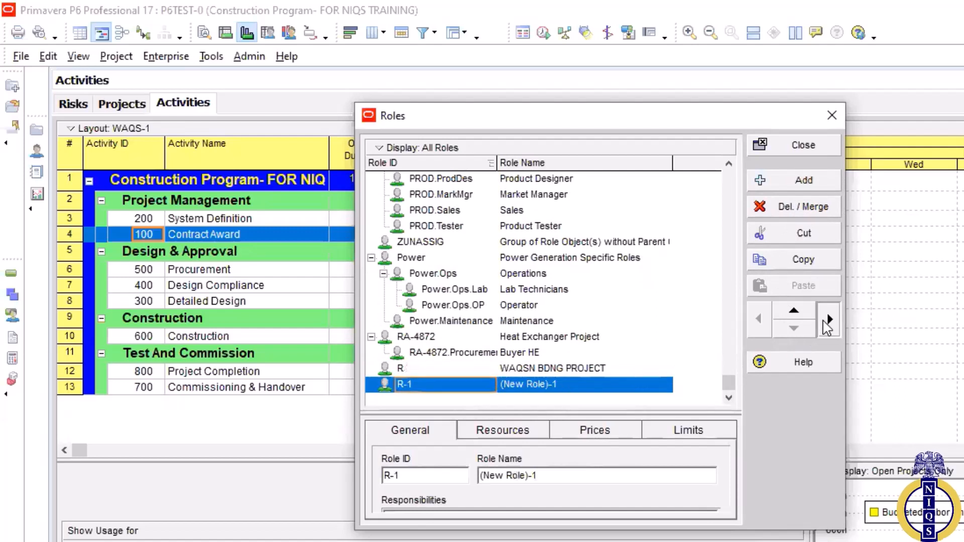
{"action": "left_click", "coordinate": [573, 391]}
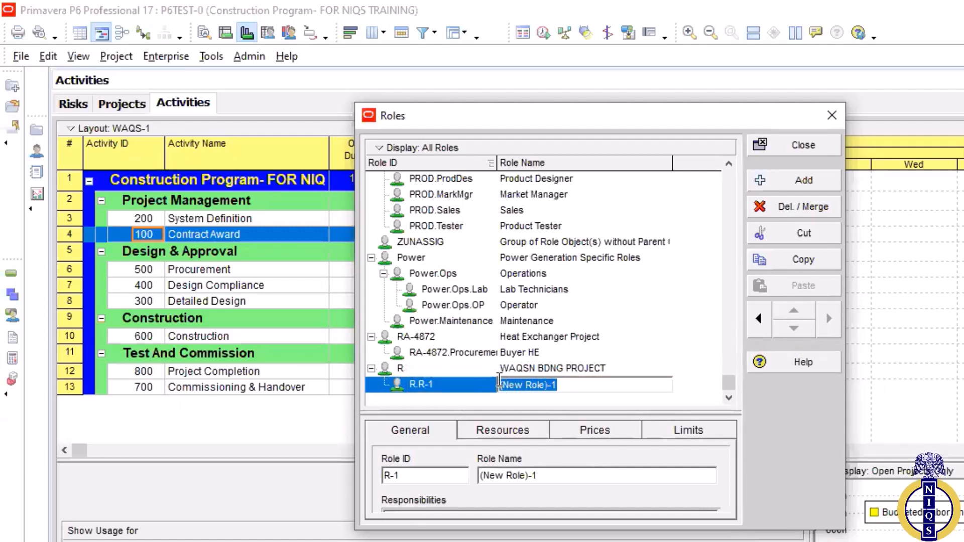
{"action": "type", "text": "Project Plan"}
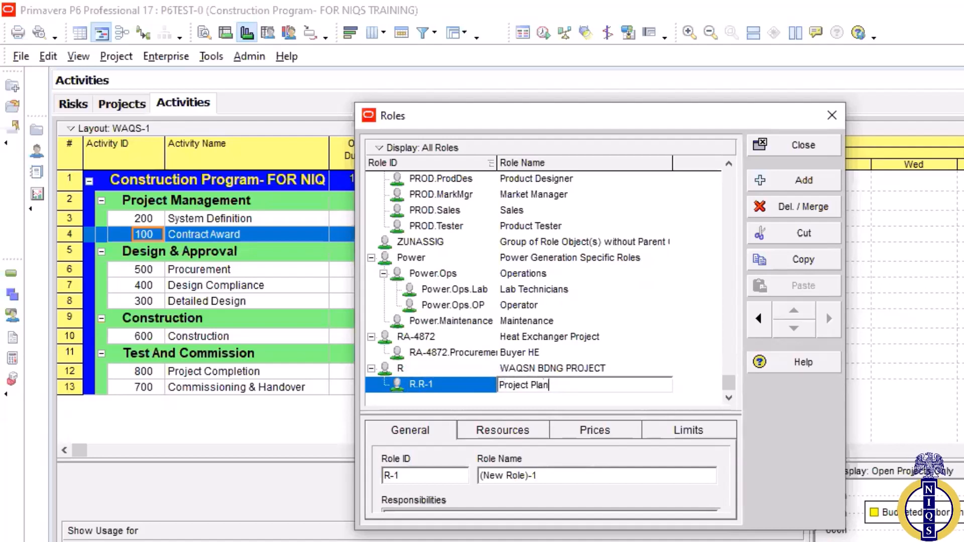
{"action": "type", "text": "ning and Contr"}
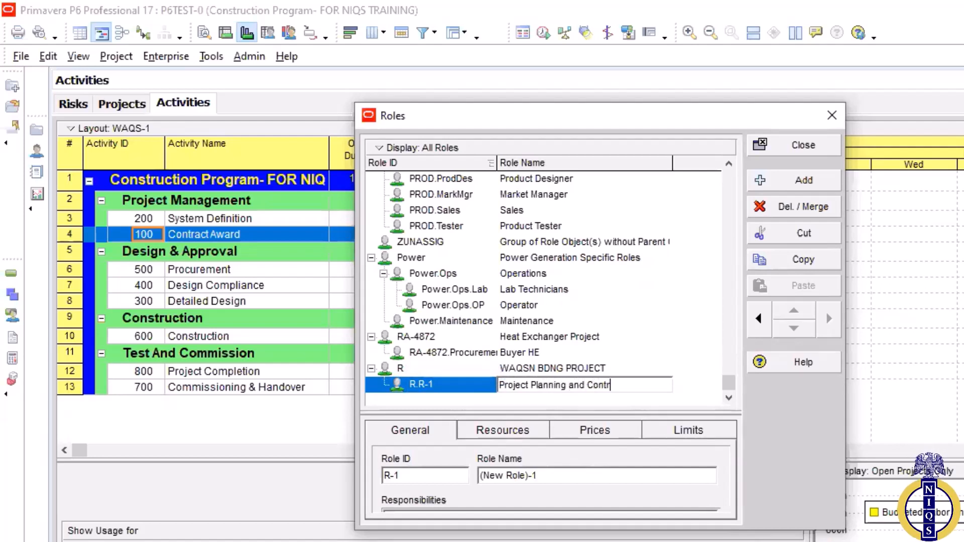
{"action": "type", "text": "ols"}
{"action": "left_click", "coordinate": [644, 338]}
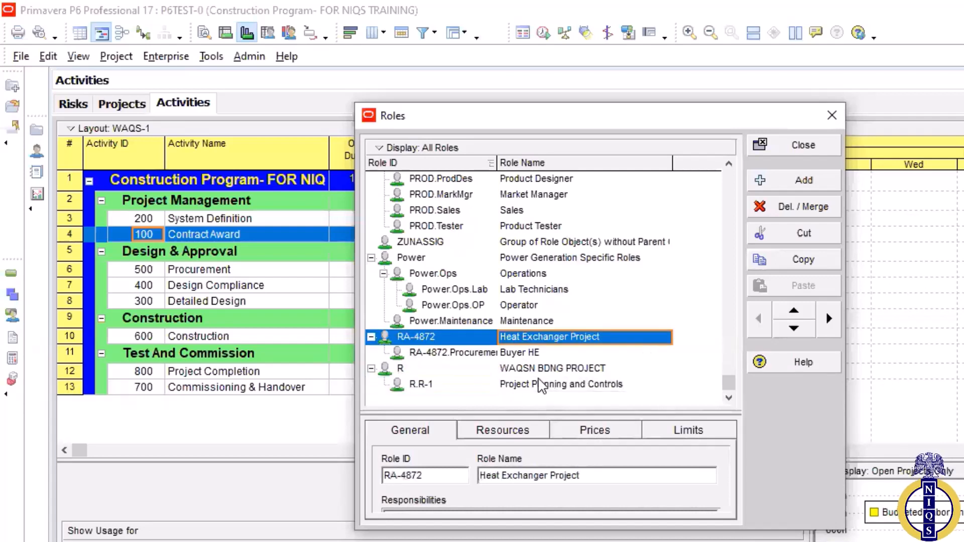
Review the resource assignments and the price settings of the Project Planning and Controls role.
{"action": "left_click", "coordinate": [528, 385]}
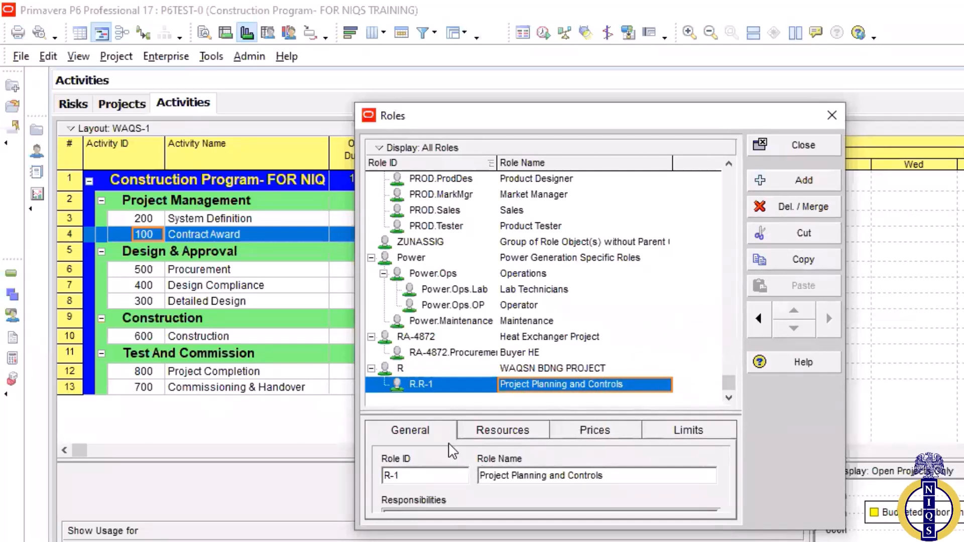
{"action": "left_click", "coordinate": [500, 432]}
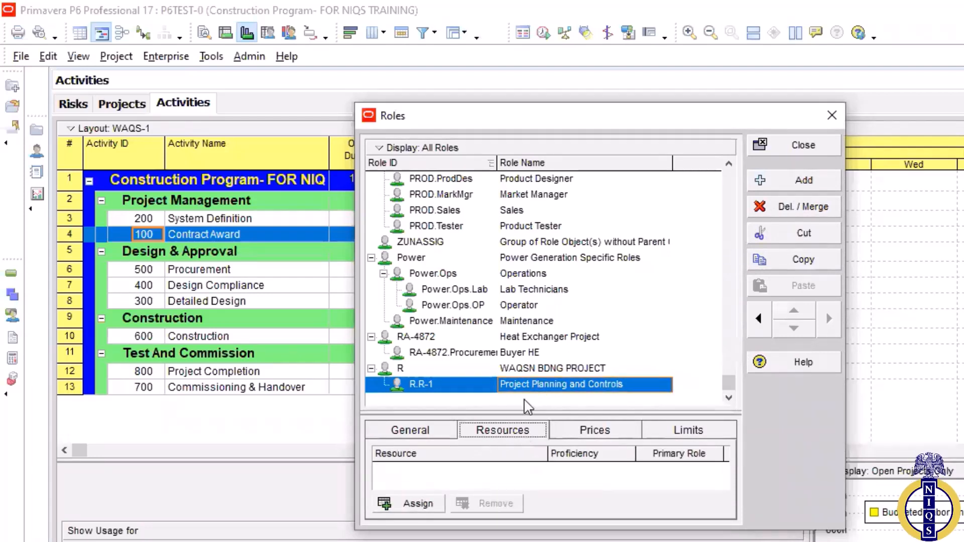
{"action": "left_click", "coordinate": [615, 436]}
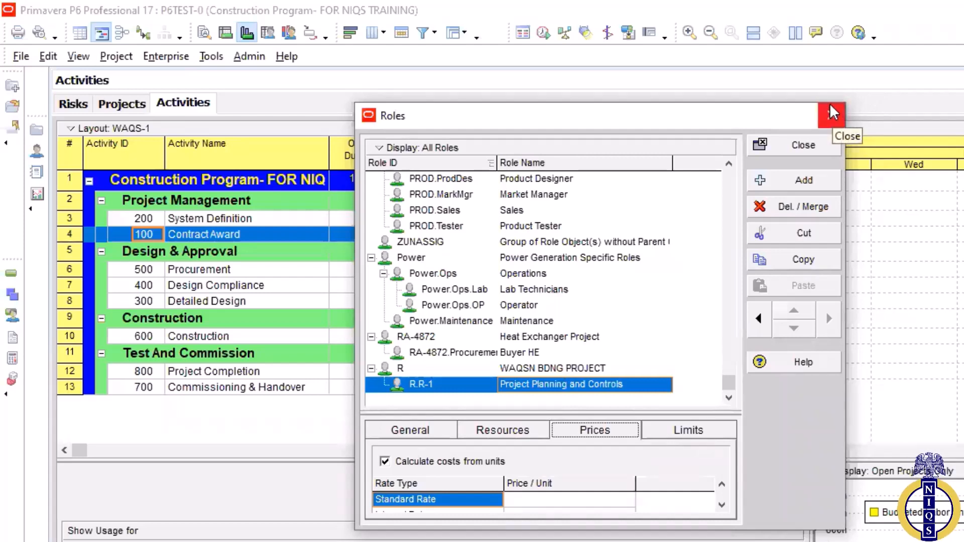
Close the roles, recheck the resource-loading steps in the Notepad notes, and return to the Activities view in Primavera P6.
{"action": "left_click", "coordinate": [803, 145]}
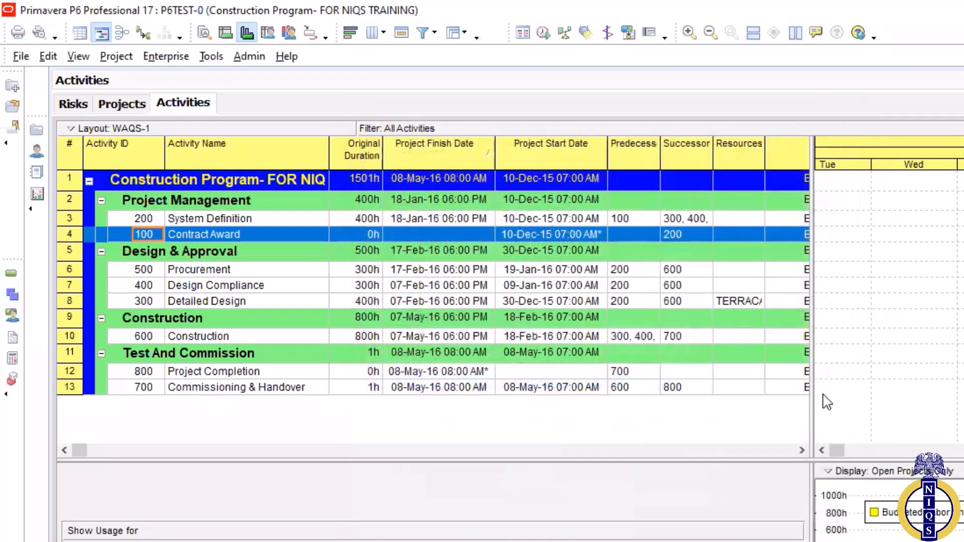
{"action": "left_click", "coordinate": [322, 541]}
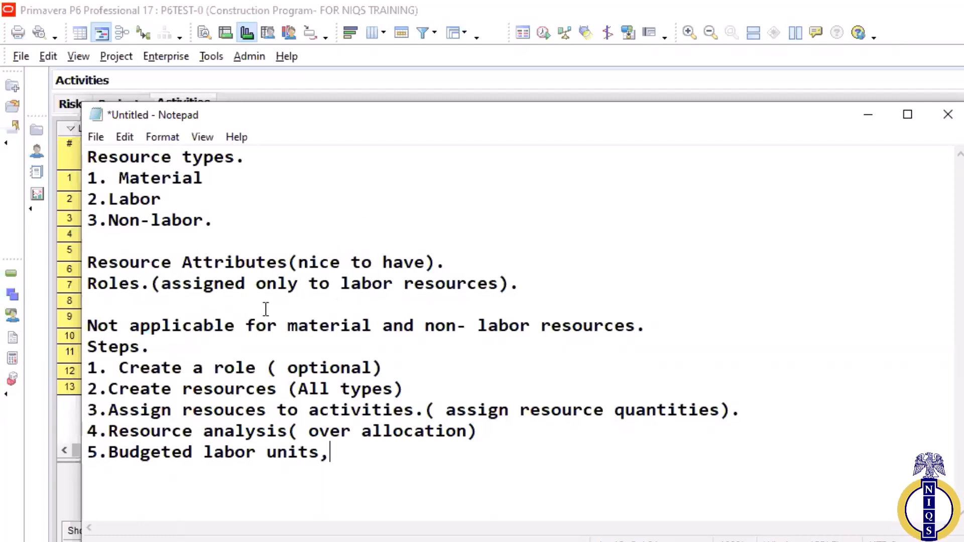
{"action": "left_click", "coordinate": [868, 117]}
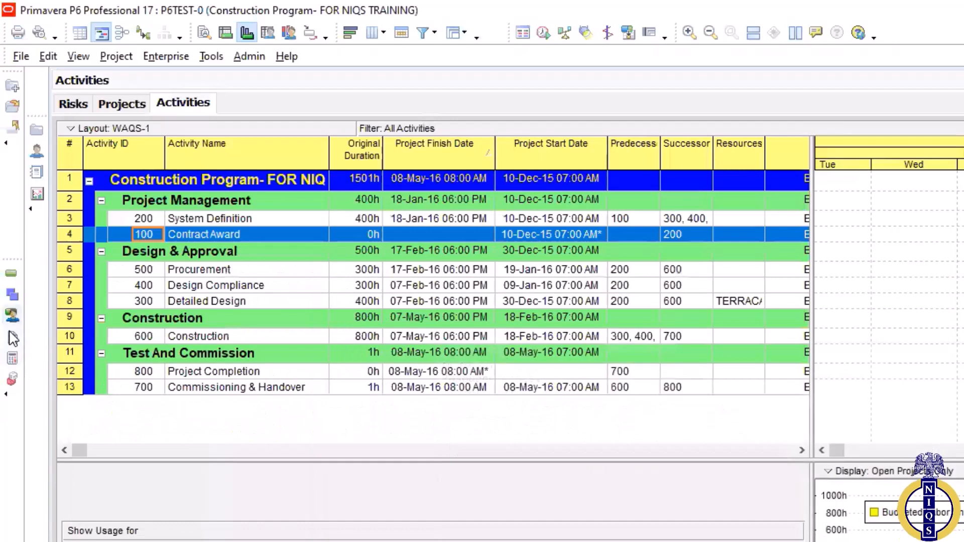